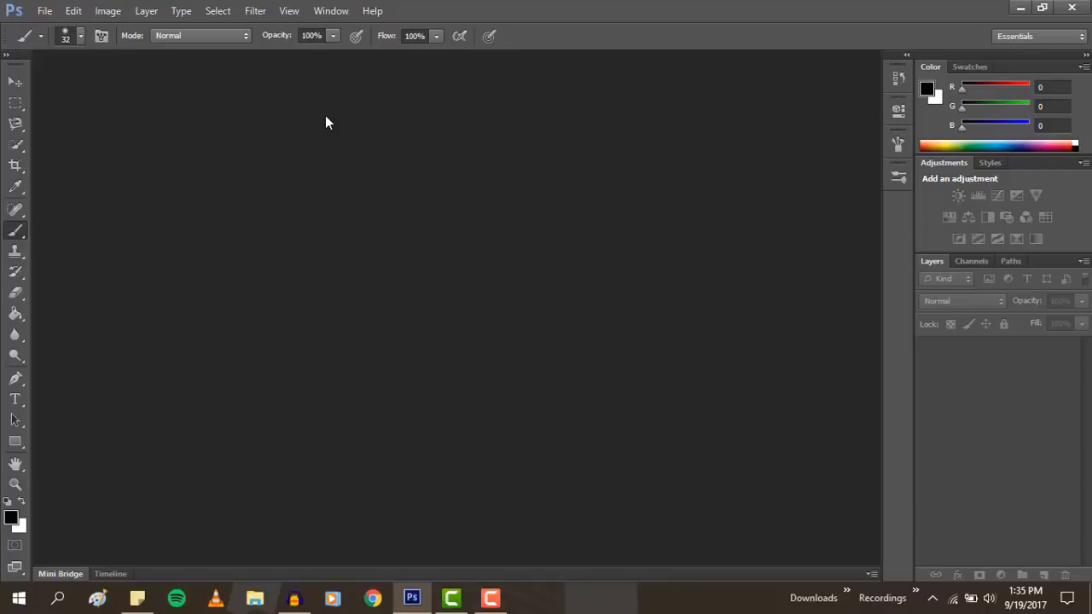
- Open Long dark.jpg and Short light.jpg from the desktop, leaving Long dark.jpg in view
left_click_drag(487, 10, 488, 94)
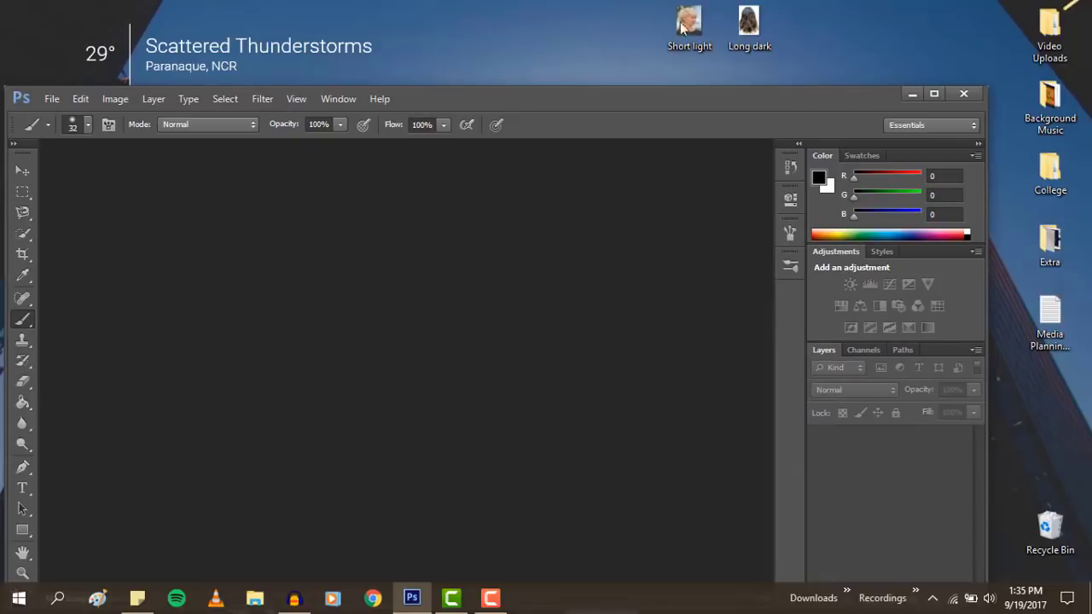
left_click_drag(748, 24, 483, 231)
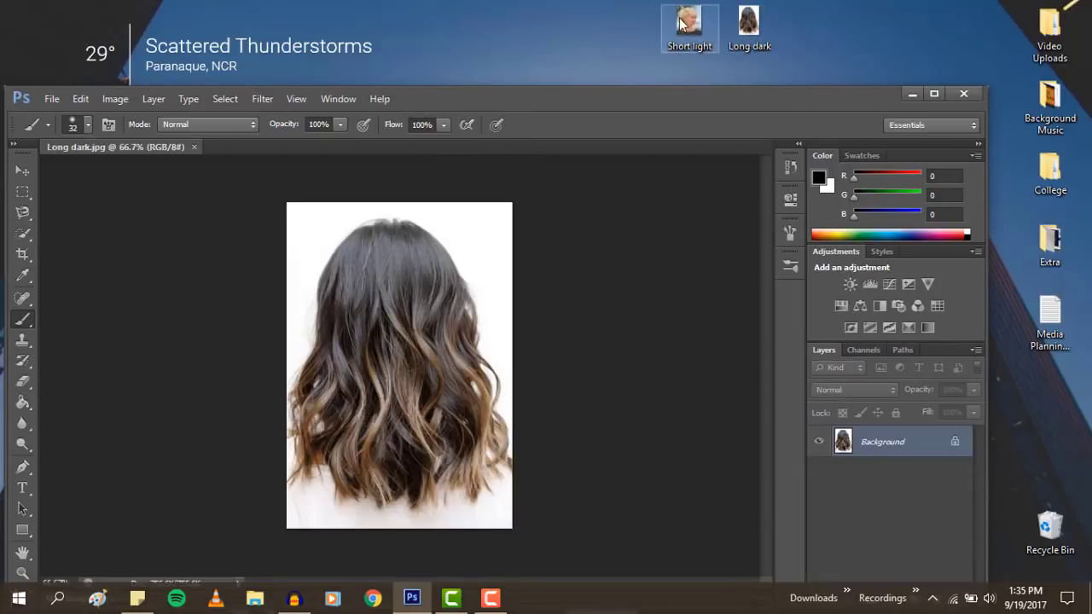
left_click_drag(682, 24, 643, 151)
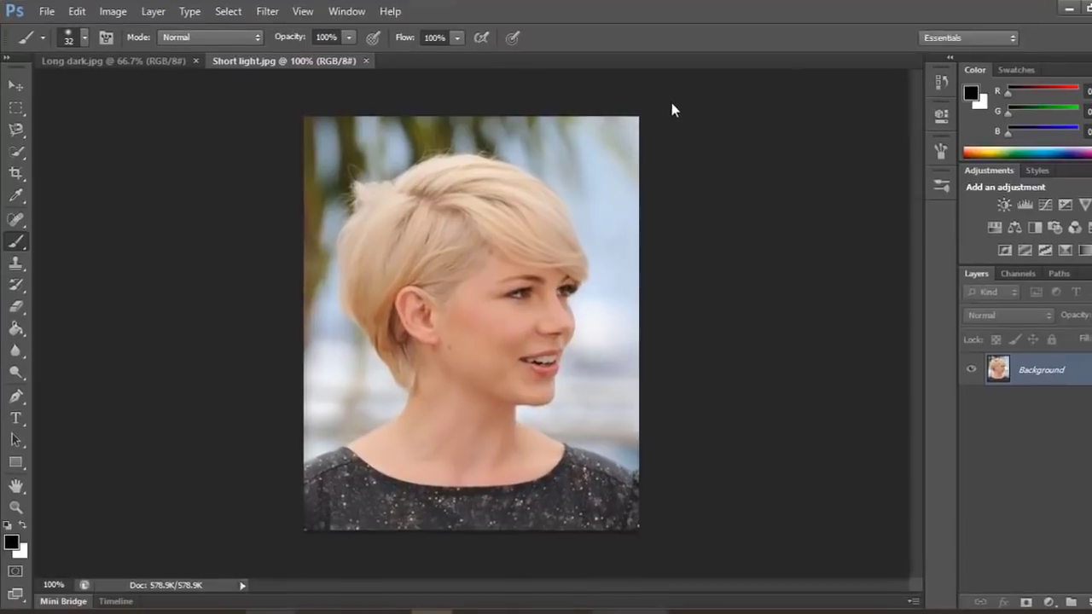
left_click(139, 70)
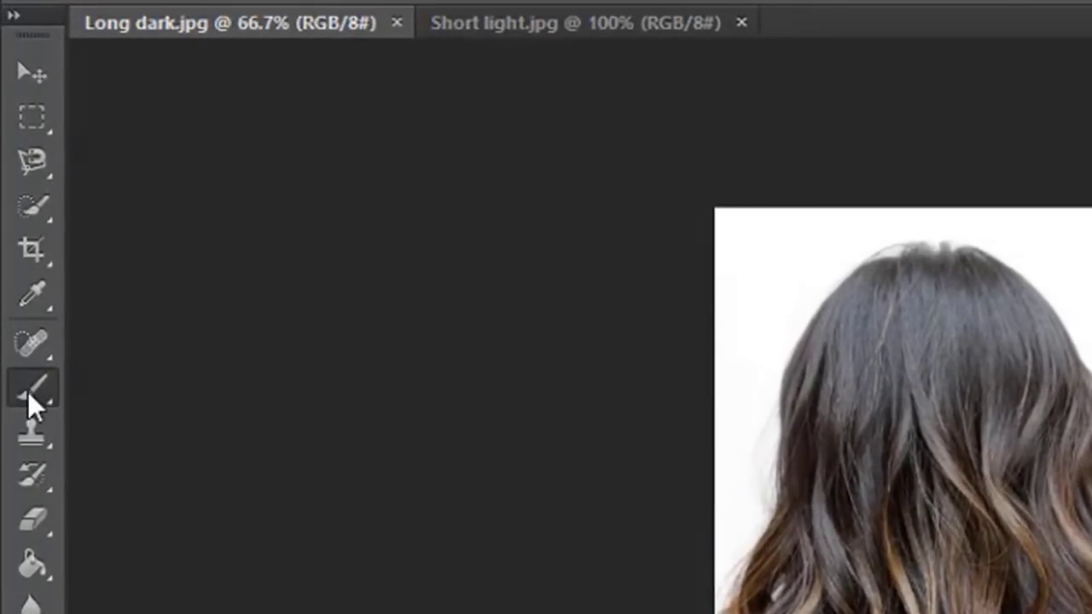
- Select the Brush Tool, enable Quick Mask on Long dark.jpg and zoom to actual size
right_click(28, 394)
left_click(224, 383)
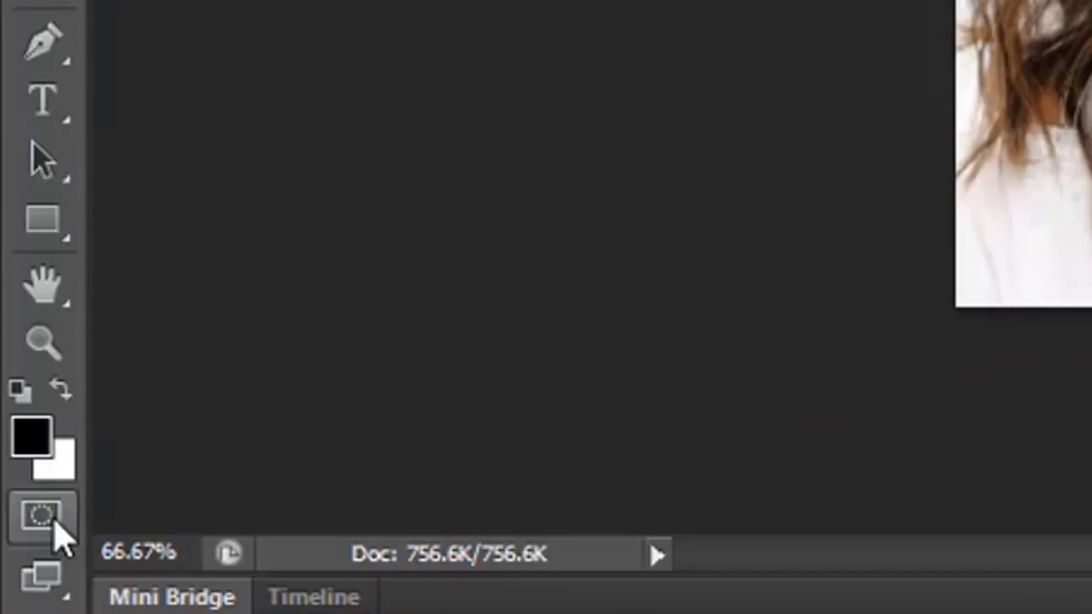
left_click(47, 518)
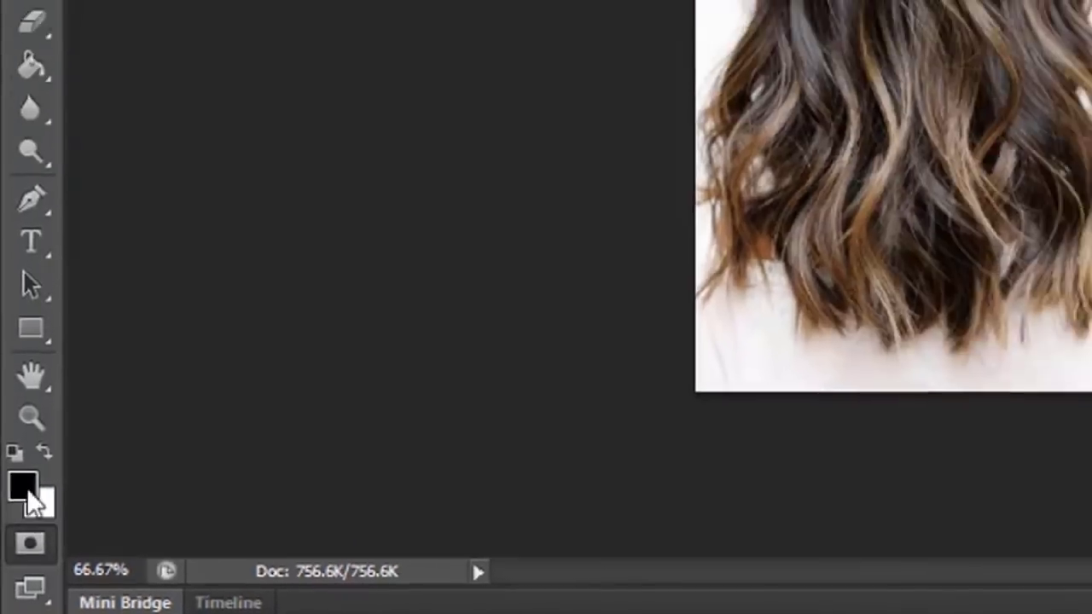
key("ctrl+plus")
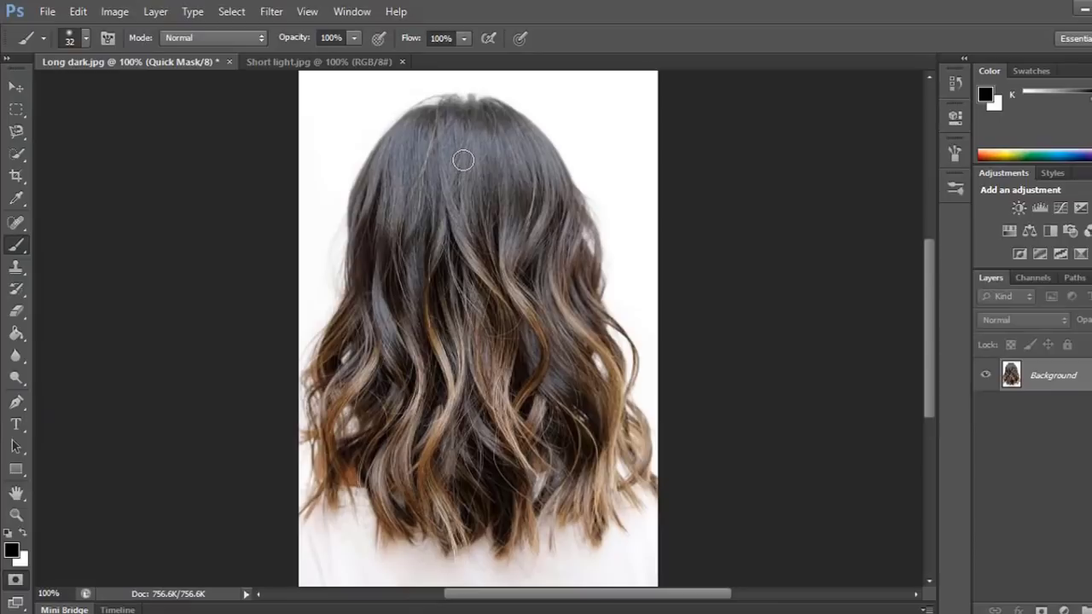
- Mask the crown of the long hair in black, then erase the stray haze beside it in white
mouse_move(454, 120)
left_mouse_down()
mouse_move(432, 137)
mouse_move(423, 126)
mouse_move(439, 119)
mouse_move(401, 132)
mouse_move(361, 217)
left_mouse_up()
mouse_move(406, 135)
left_mouse_down()
mouse_move(400, 177)
mouse_move(415, 174)
mouse_move(418, 204)
mouse_move(444, 192)
mouse_move(463, 157)
mouse_move(455, 111)
mouse_move(479, 116)
mouse_move(449, 105)
mouse_move(496, 123)
mouse_move(492, 114)
mouse_move(536, 163)
mouse_move(490, 123)
mouse_move(541, 195)
mouse_move(507, 184)
mouse_move(469, 121)
mouse_move(530, 162)
left_mouse_up()
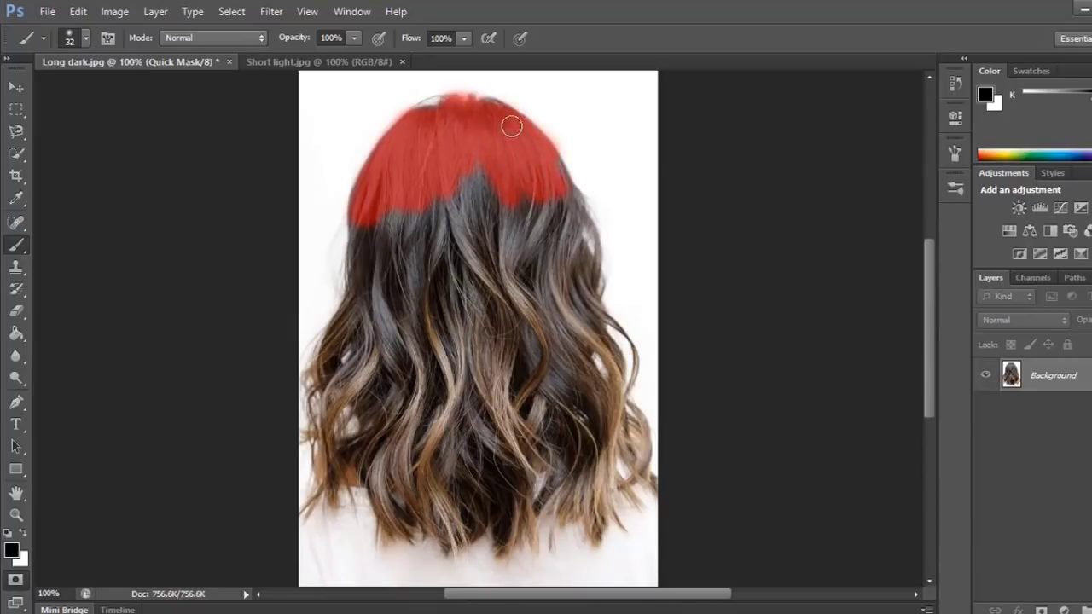
mouse_move(510, 122)
left_mouse_down()
mouse_move(572, 191)
mouse_move(581, 158)
mouse_move(534, 191)
left_mouse_up()
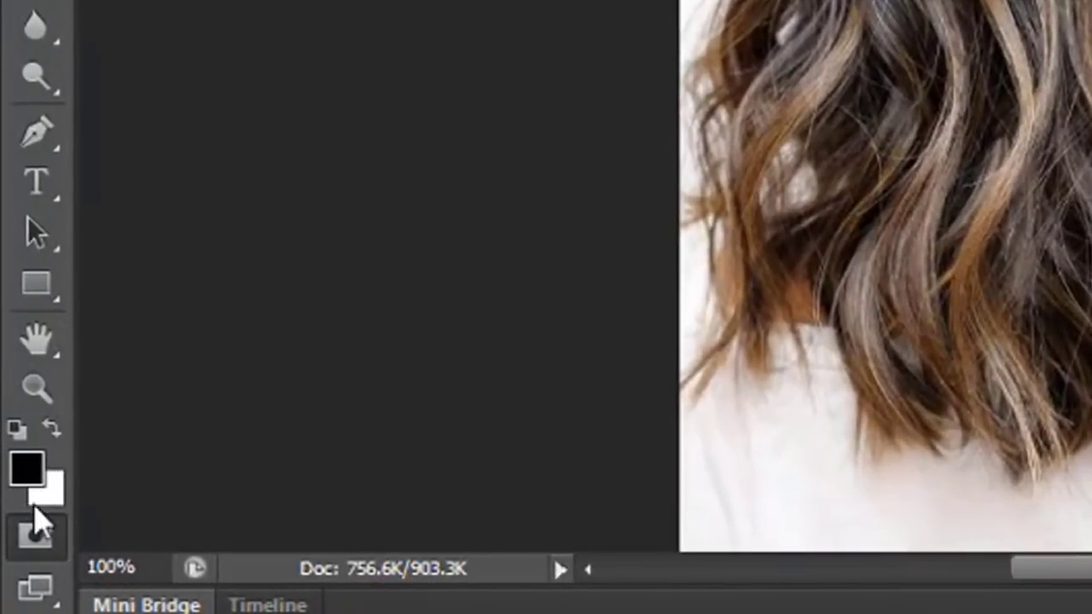
left_click(52, 431)
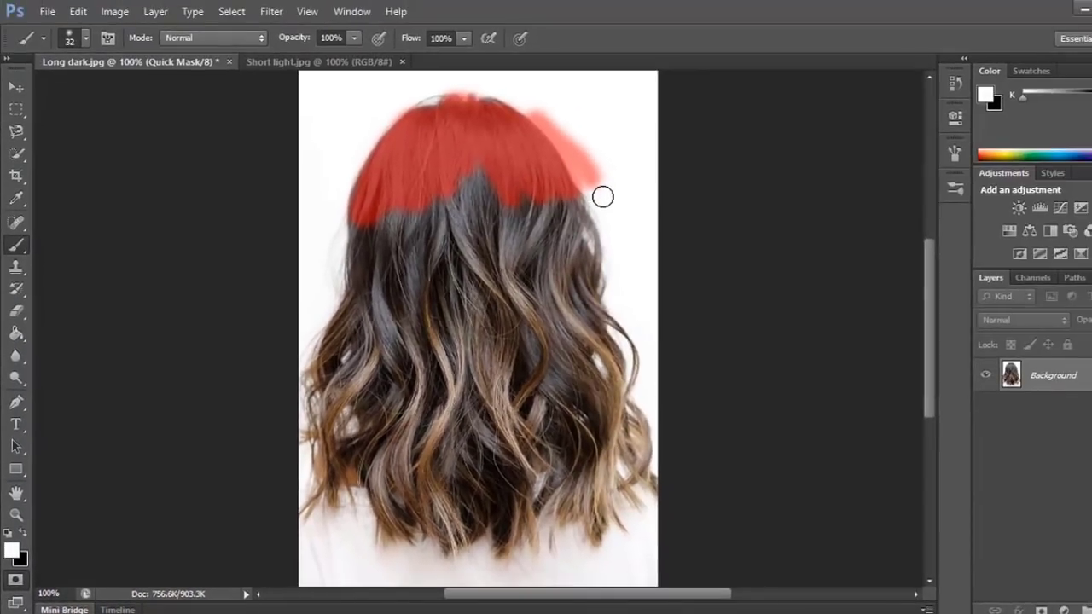
left_click_drag(593, 174, 541, 112)
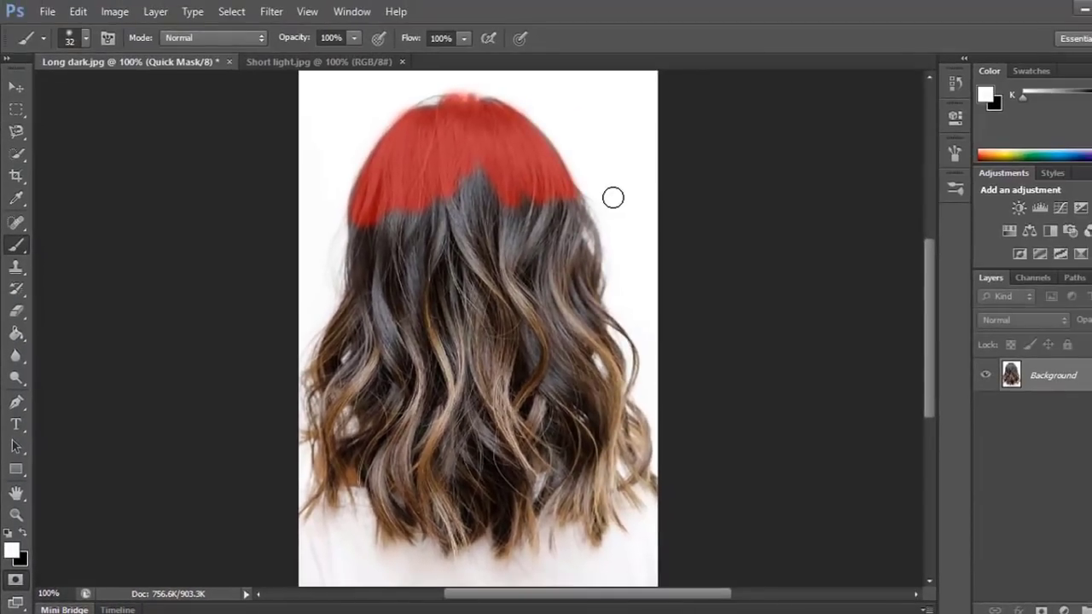
- Mask down through the hair in black, resizing the brush to 94 px, then 38 px for lower-right strands
left_click(23, 535)
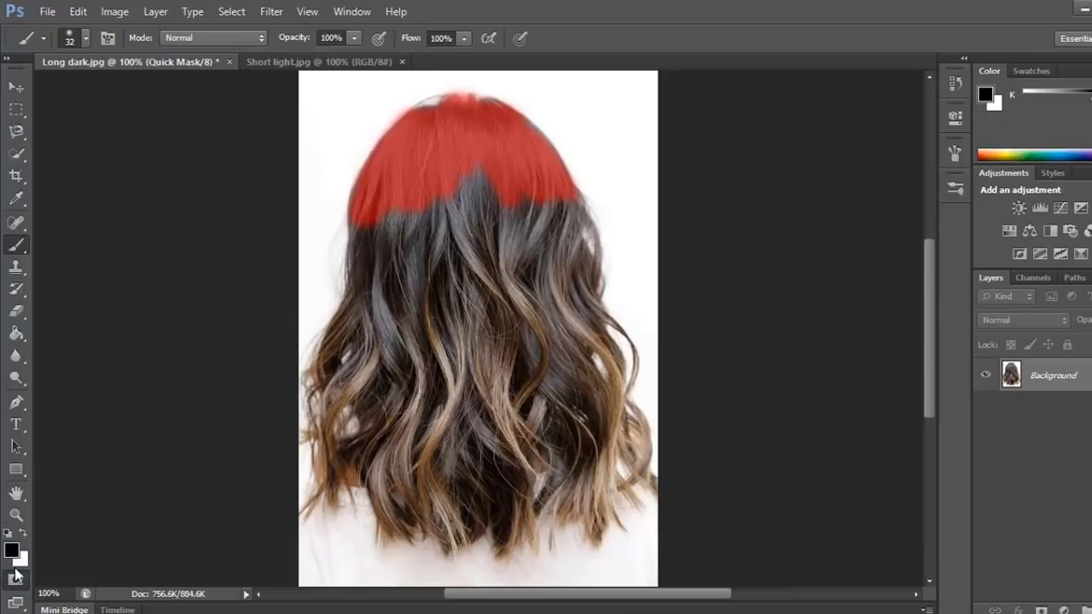
mouse_move(450, 312)
left_mouse_down()
mouse_move(458, 197)
mouse_move(356, 268)
mouse_move(342, 363)
mouse_move(375, 298)
mouse_move(429, 268)
left_mouse_up()
right_click(470, 274)
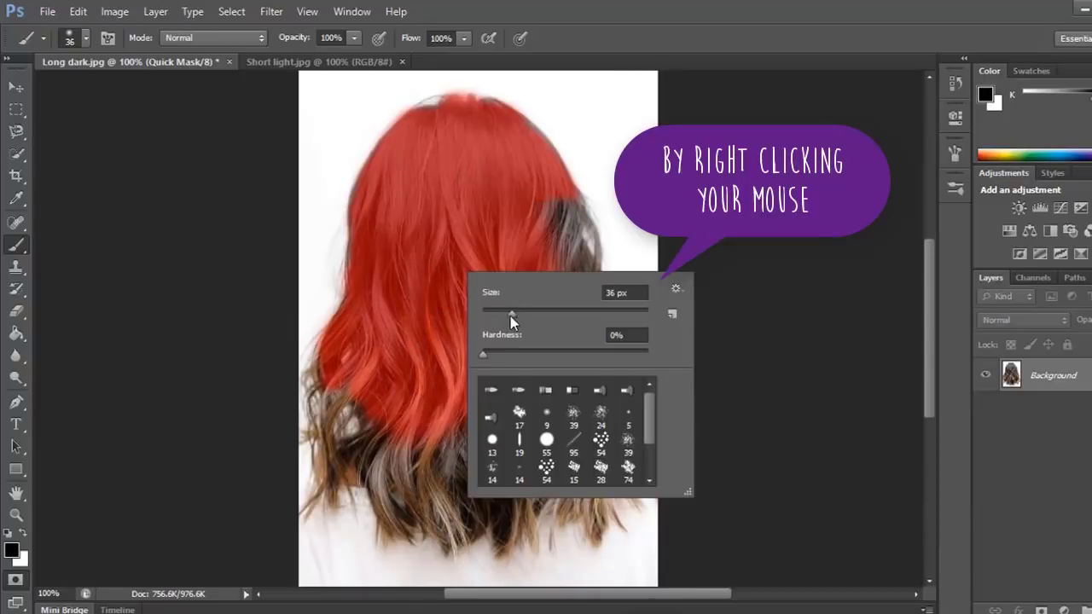
mouse_move(510, 315)
left_mouse_down()
mouse_move(560, 326)
mouse_move(529, 260)
mouse_move(539, 316)
mouse_move(528, 217)
mouse_move(526, 303)
mouse_move(452, 421)
mouse_move(422, 459)
mouse_move(406, 444)
mouse_move(402, 467)
mouse_move(398, 407)
mouse_move(372, 462)
mouse_move(446, 425)
mouse_move(480, 446)
mouse_move(510, 410)
mouse_move(543, 412)
mouse_move(576, 378)
mouse_move(539, 224)
mouse_move(552, 281)
mouse_move(544, 250)
mouse_move(514, 432)
mouse_move(490, 415)
mouse_move(457, 466)
mouse_move(431, 462)
mouse_move(407, 485)
mouse_move(453, 491)
mouse_move(571, 333)
mouse_move(592, 432)
mouse_move(592, 361)
mouse_move(602, 400)
mouse_move(551, 242)
mouse_move(550, 192)
mouse_move(561, 261)
left_mouse_up()
key("Return")
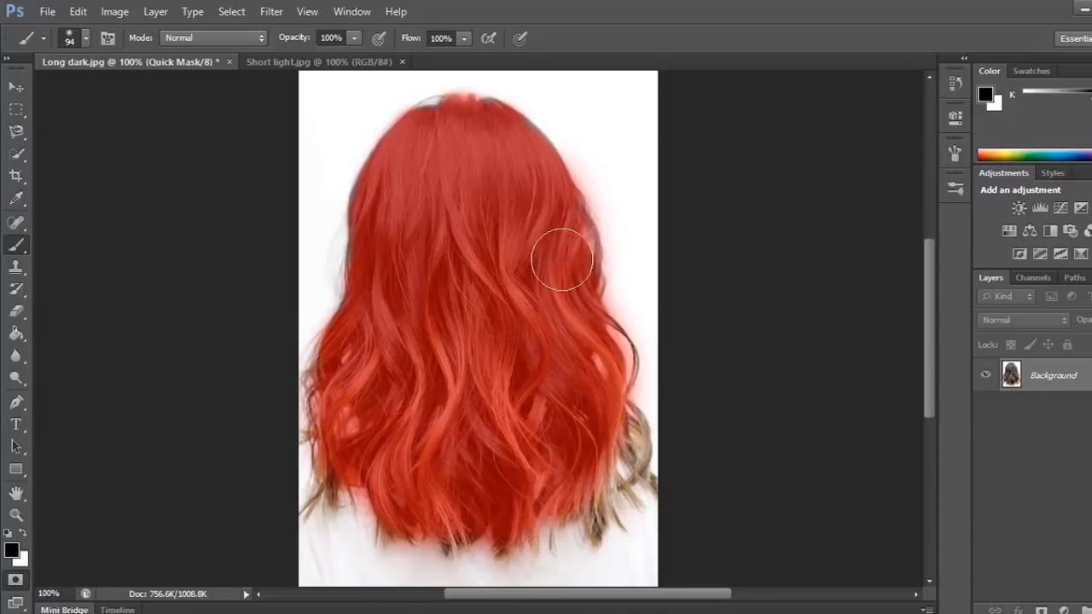
right_click(556, 275)
double_click(659, 262)
type("38")
key("Return")
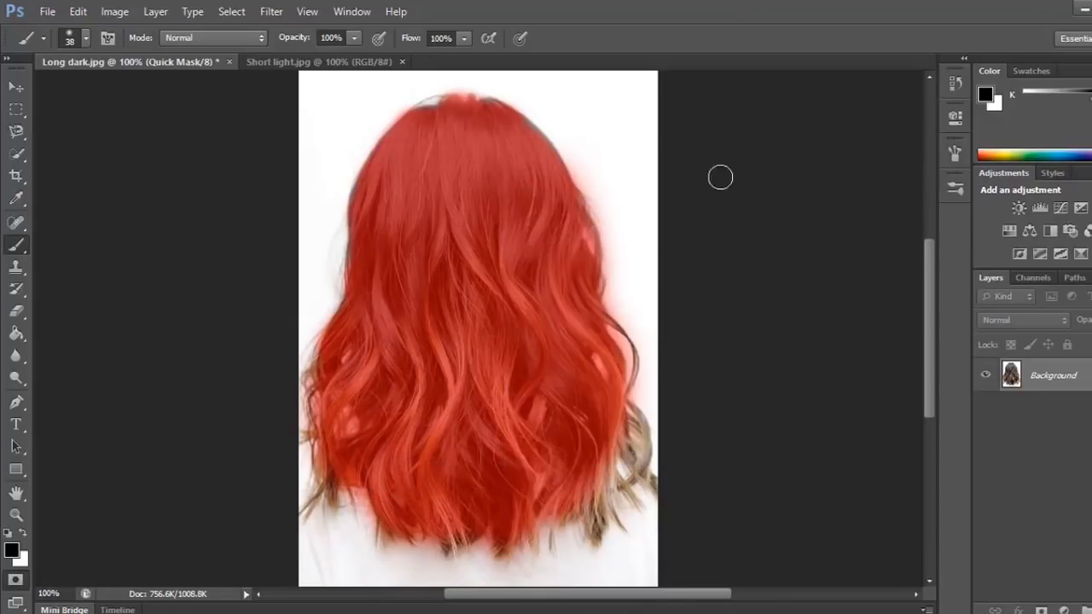
left_click_drag(602, 452, 592, 528)
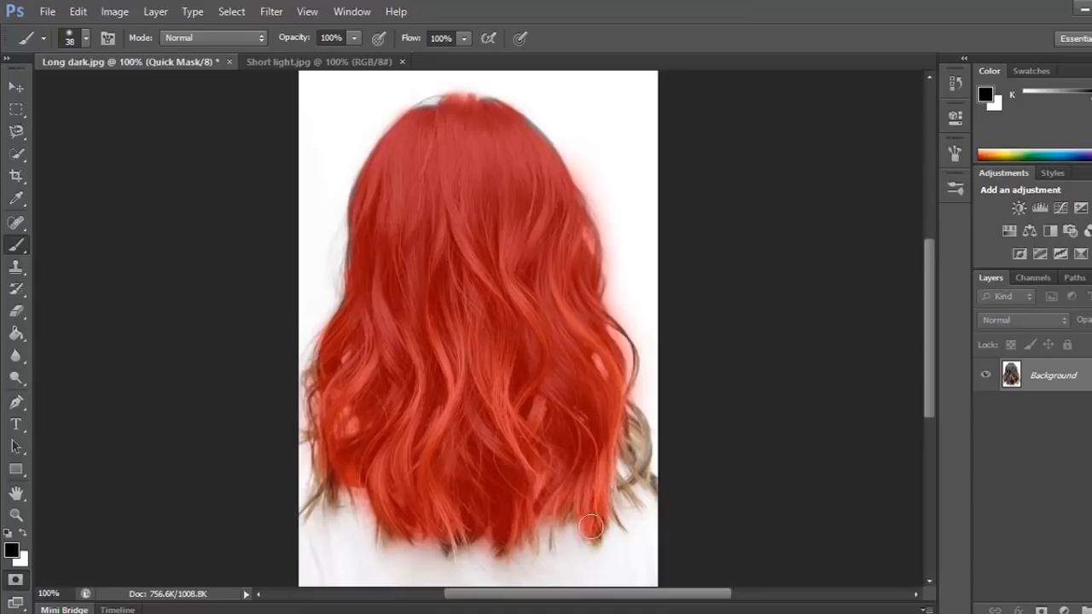
- Mask the lower-right curls with a 17 px brush, then erase the mask off the dark strand in white
right_click(613, 399)
double_click(760, 414)
type("17")
key("Return")
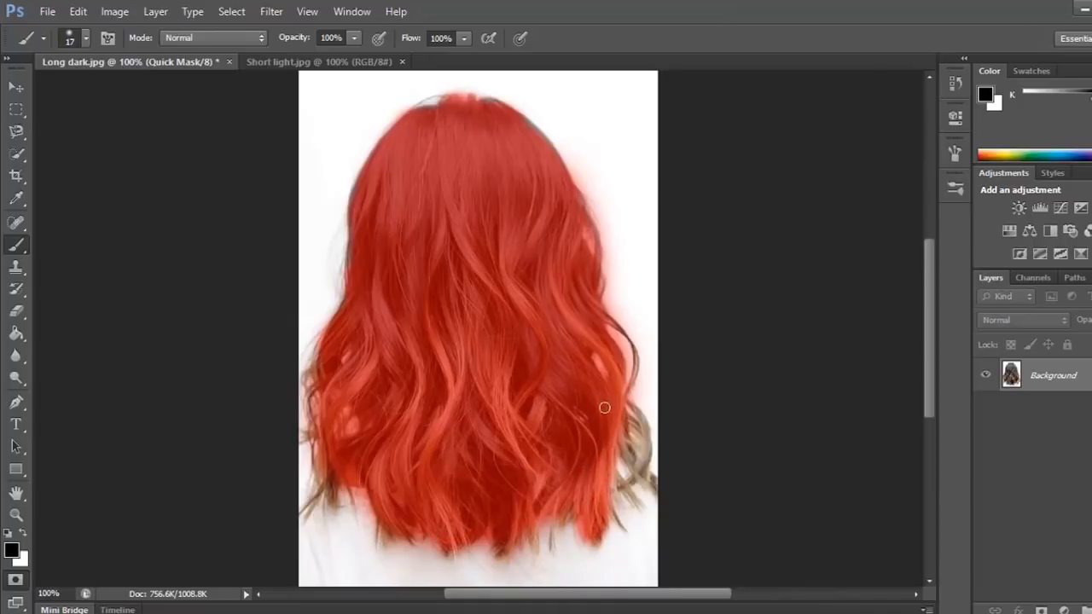
mouse_move(621, 403)
left_mouse_down()
mouse_move(644, 460)
mouse_move(612, 492)
mouse_move(639, 479)
mouse_move(648, 441)
mouse_move(624, 402)
mouse_move(622, 464)
mouse_move(617, 433)
mouse_move(656, 490)
mouse_move(644, 473)
mouse_move(672, 493)
mouse_move(625, 471)
left_mouse_up()
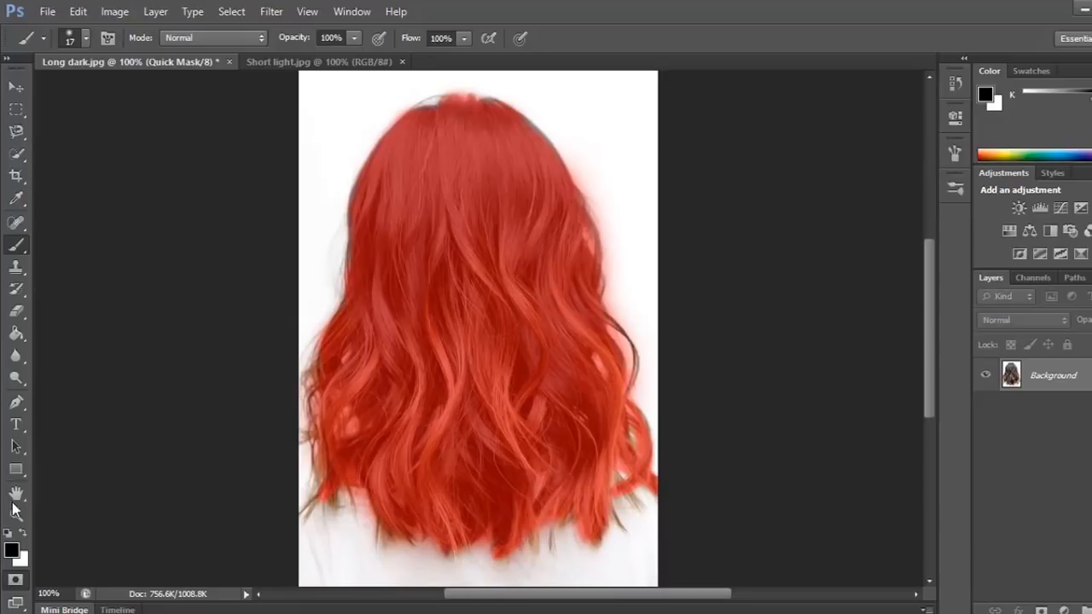
left_click(23, 535)
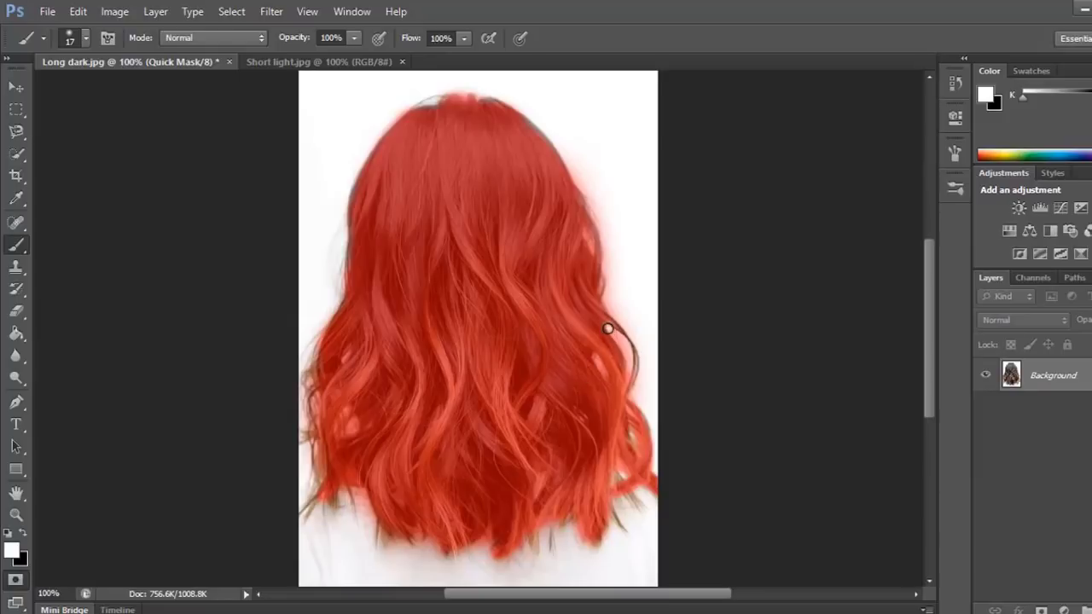
left_click_drag(607, 328, 630, 365)
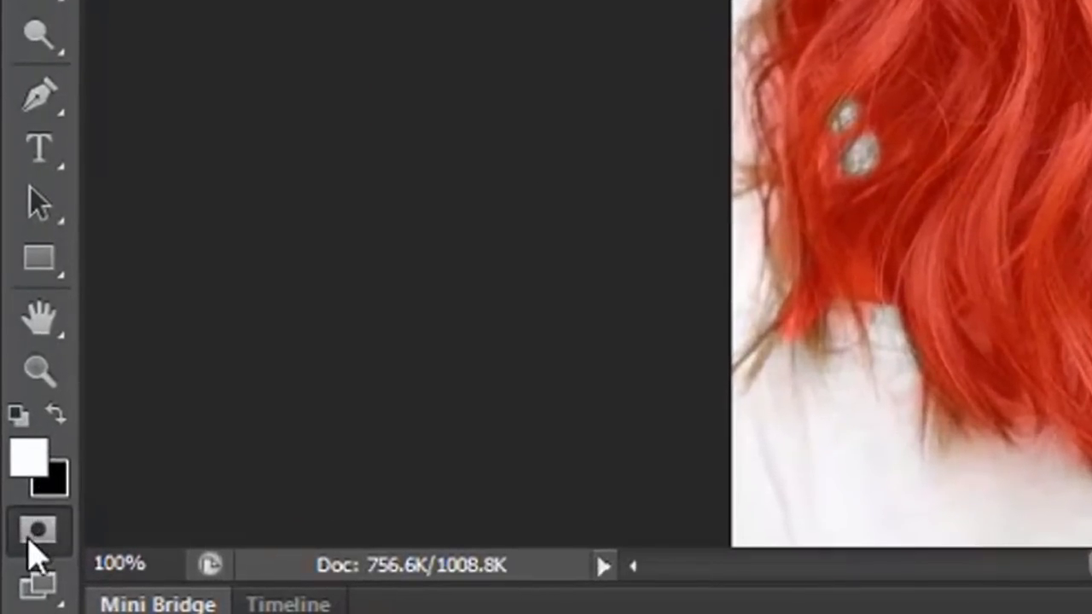
- Exit Quick Mask, invert the selection to the hair, and add a Soft Light Solid Color fill layer
left_click(31, 544)
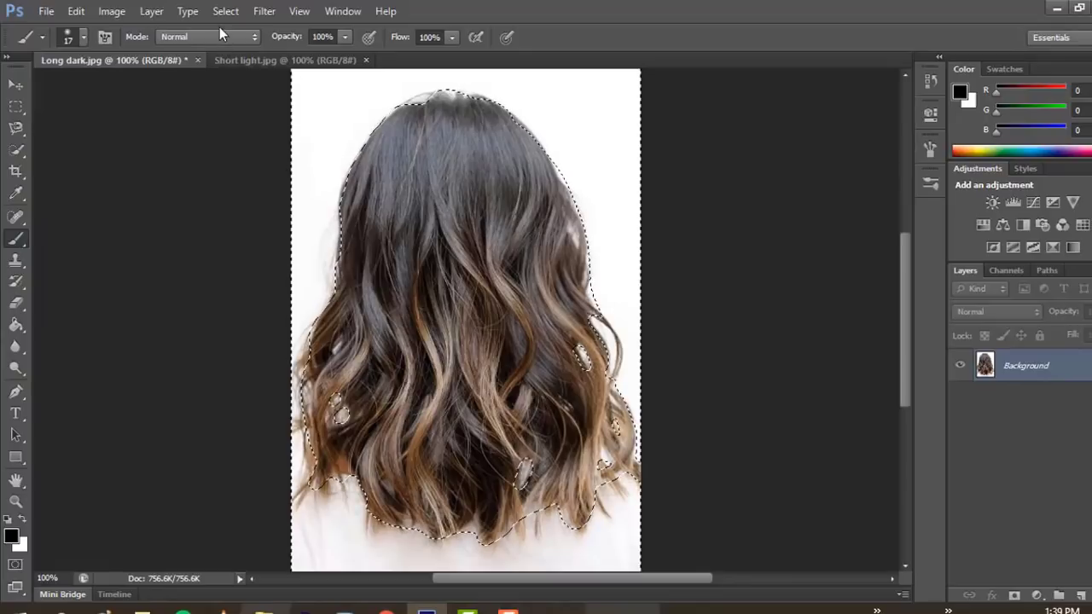
left_click(222, 13)
left_click(247, 85)
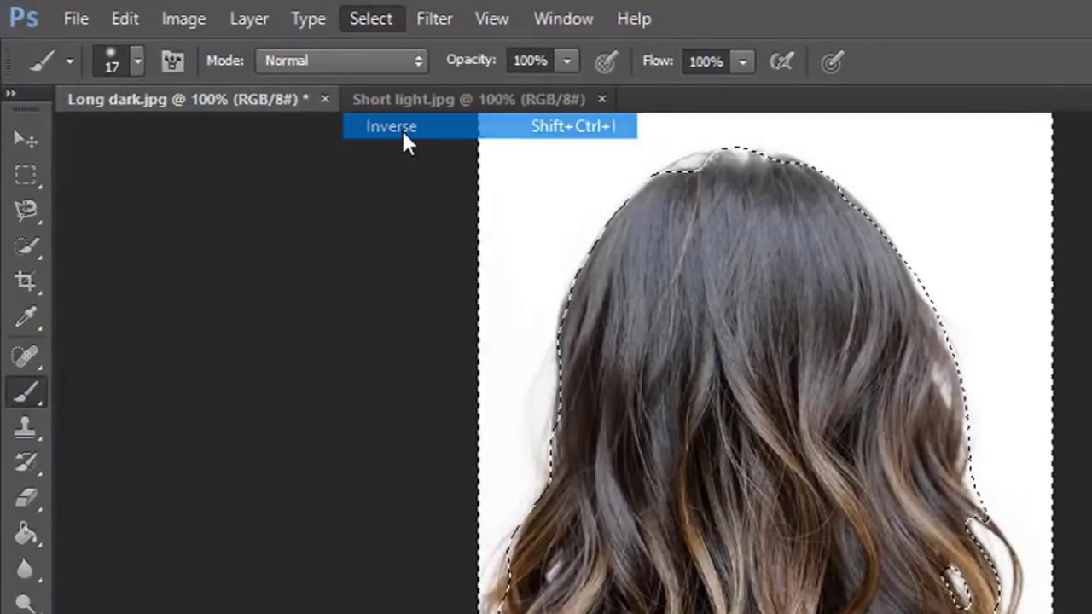
left_click(253, 19)
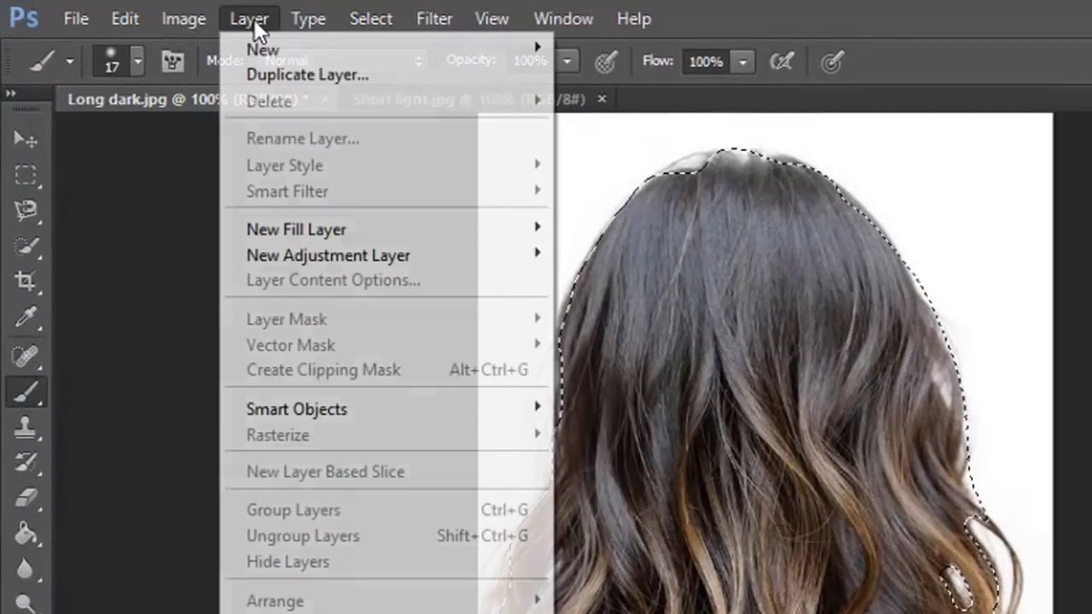
mouse_move(291, 237)
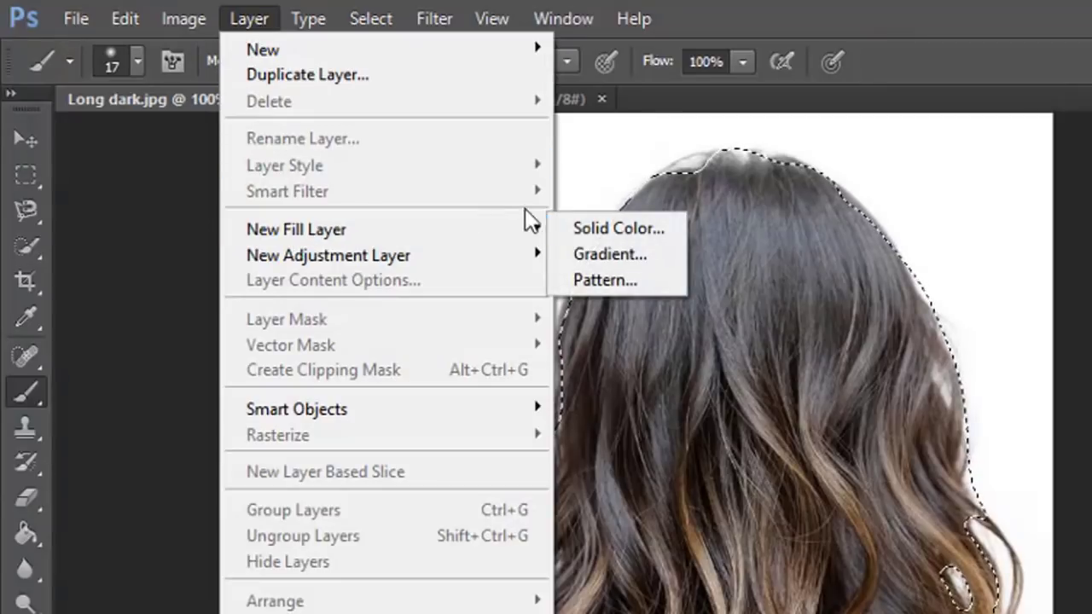
left_click(579, 231)
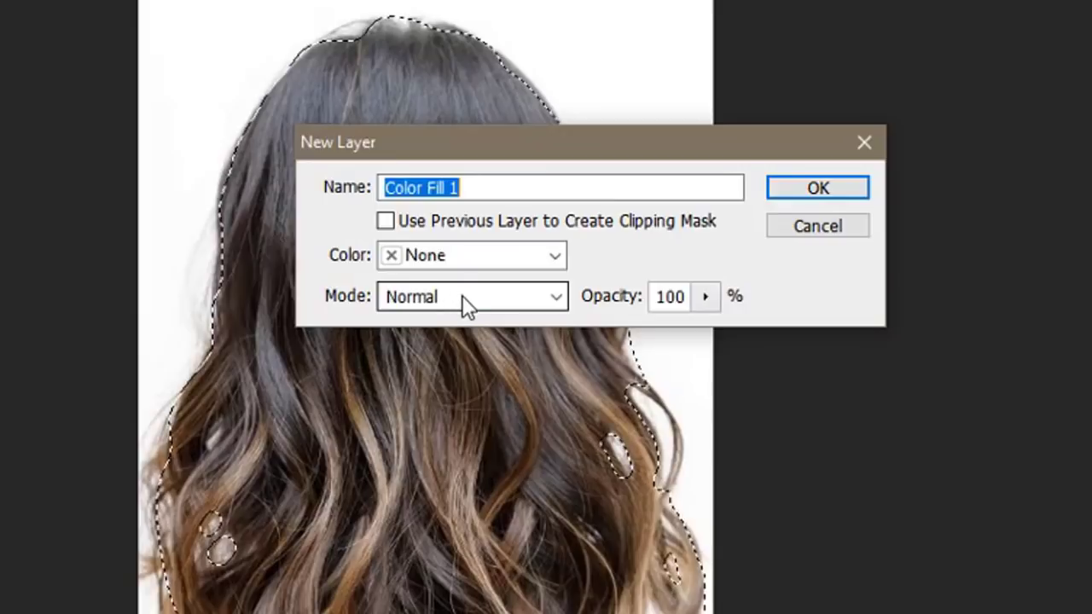
left_click(463, 297)
left_click(463, 232)
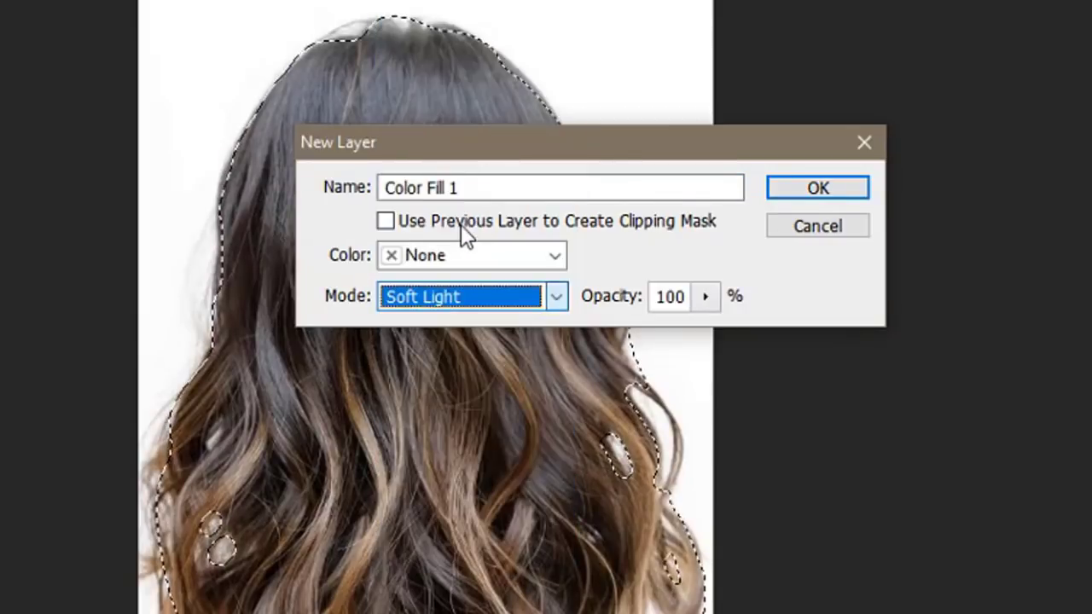
- Create the fill layer and trial reddish, pink and mauve tones, landing on 905252
left_click(827, 187)
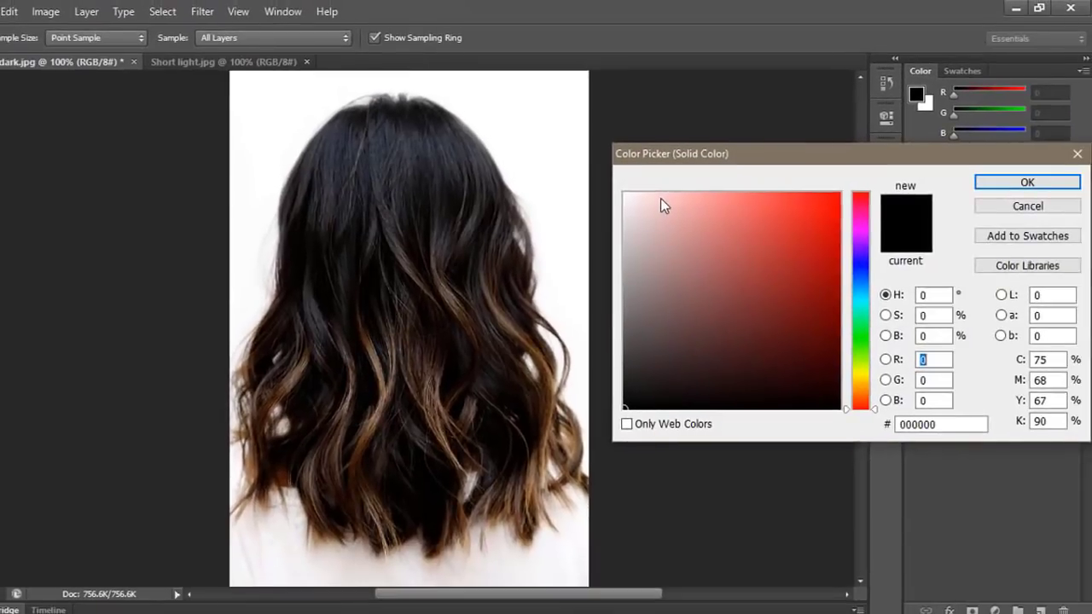
mouse_move(696, 158)
left_mouse_down()
mouse_move(698, 125)
mouse_move(693, 160)
left_mouse_up()
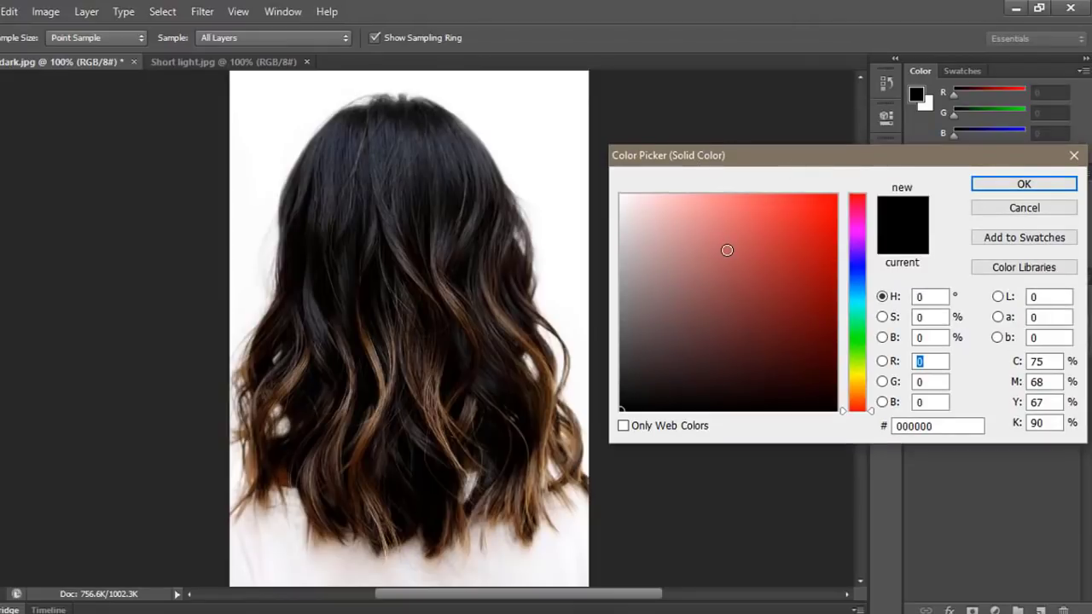
left_click(708, 262)
left_click(674, 239)
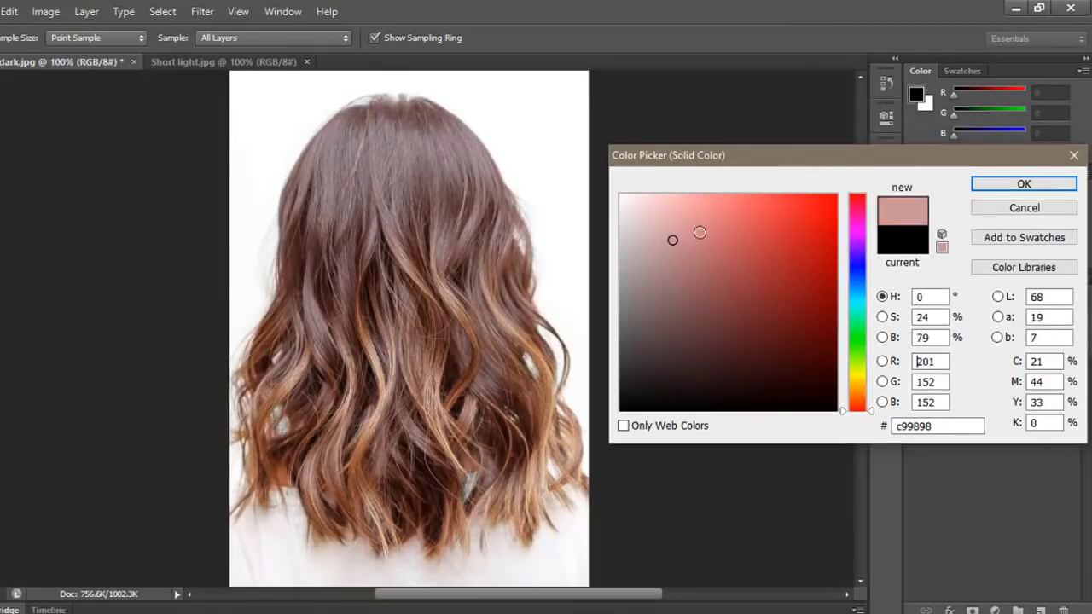
left_click(715, 230)
left_click(679, 314)
left_click(667, 273)
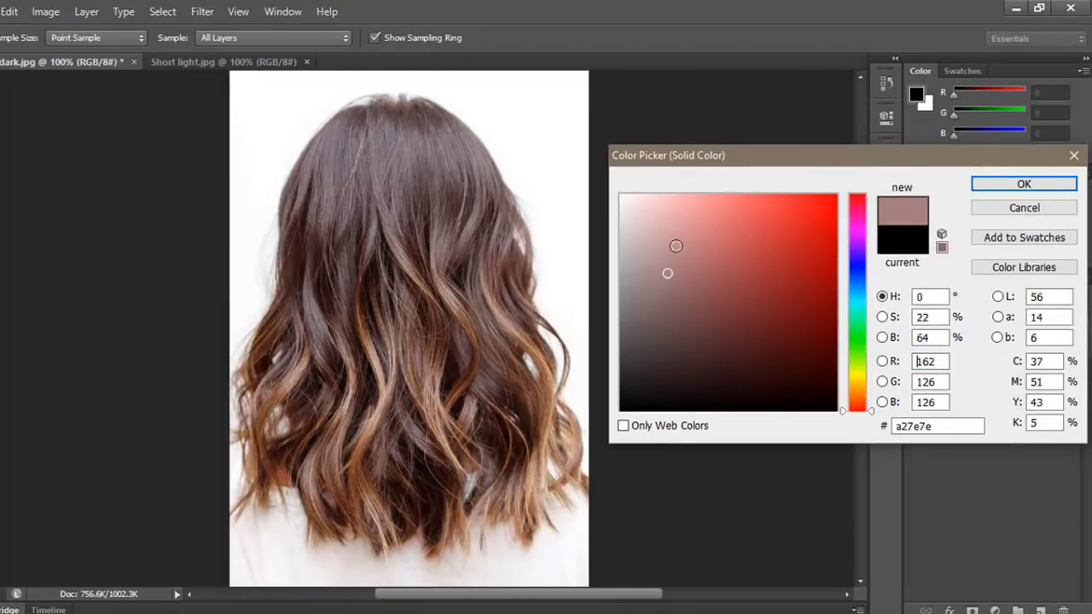
left_click(676, 246)
left_click(728, 290)
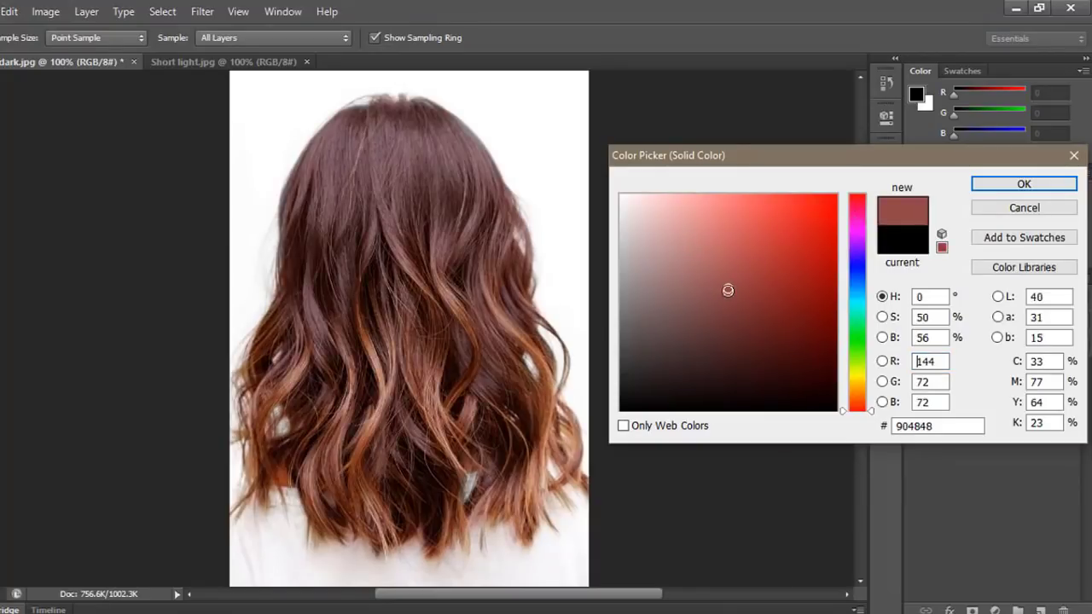
left_click(692, 351)
left_click(713, 288)
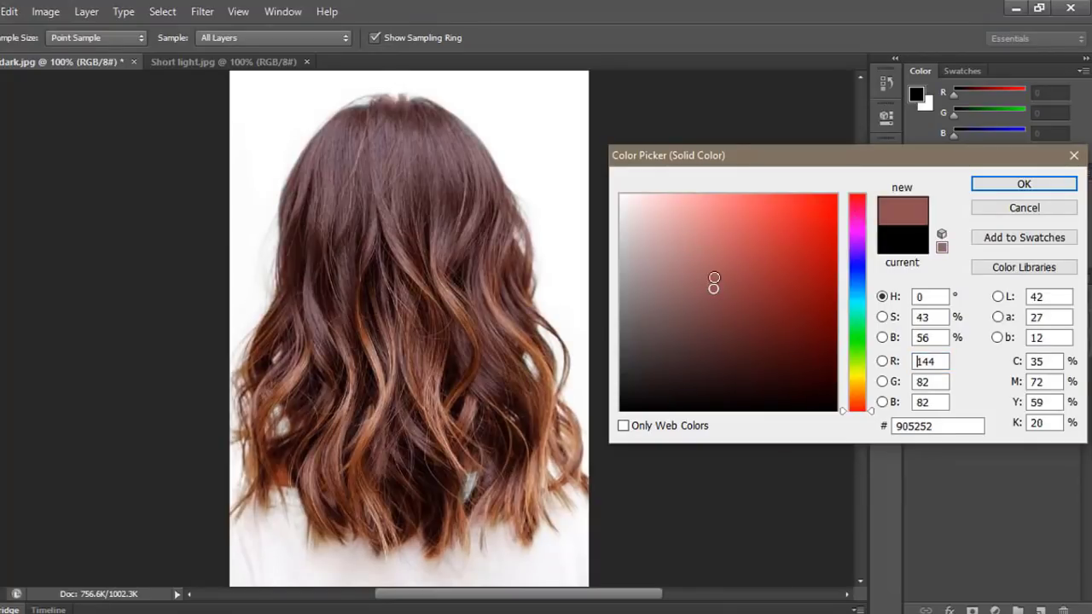
- Explore red, violet, green and golden hues, settling on olive green #9abf40
left_click(815, 211)
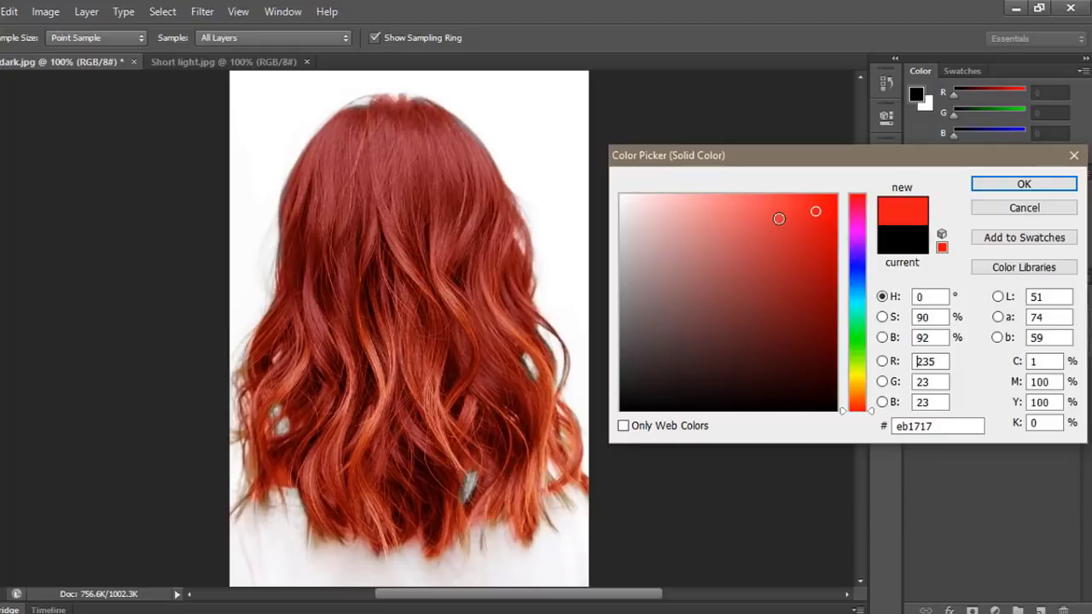
left_click(853, 264)
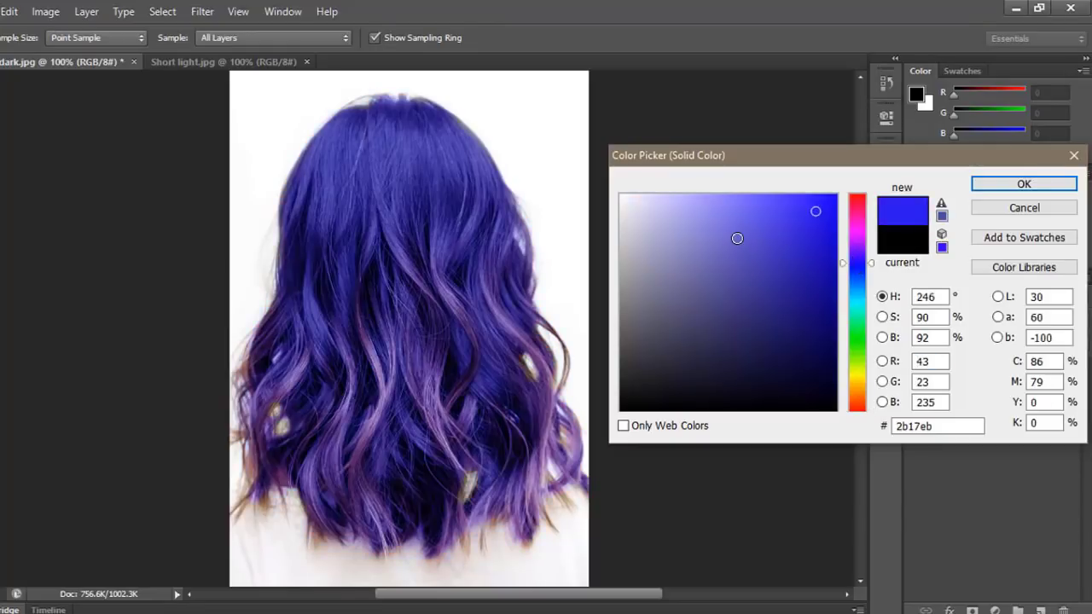
left_click(864, 333)
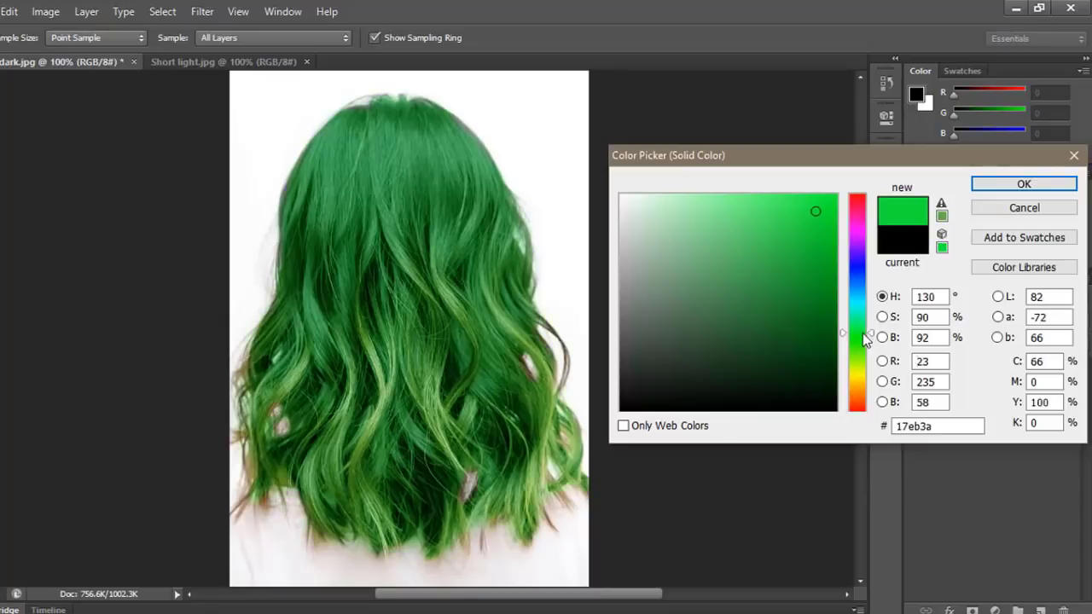
left_click(857, 383)
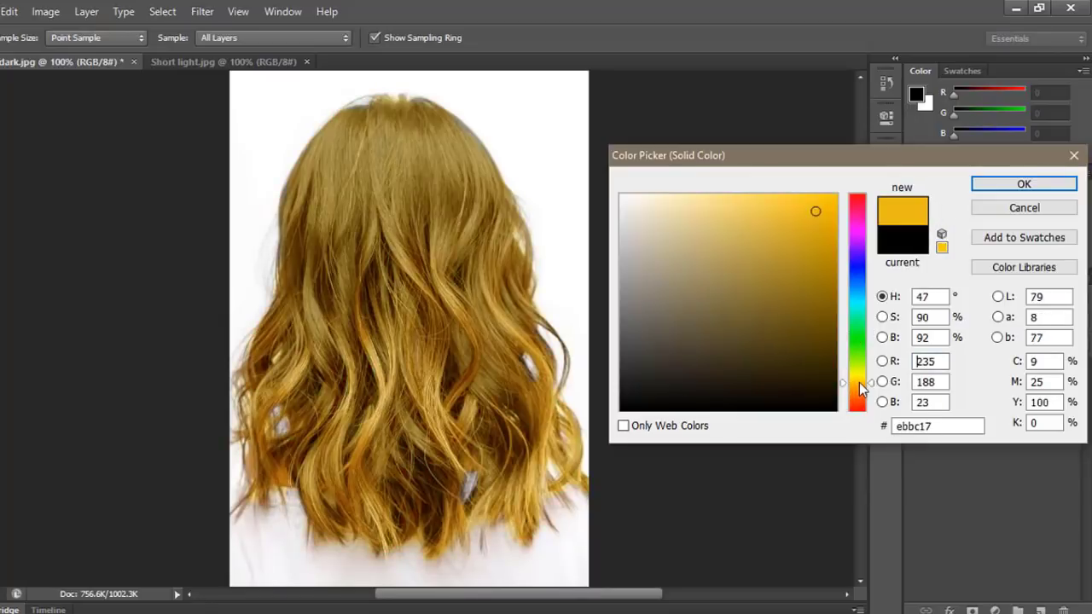
mouse_move(763, 286)
left_mouse_down()
mouse_move(700, 221)
mouse_move(575, 196)
left_mouse_up()
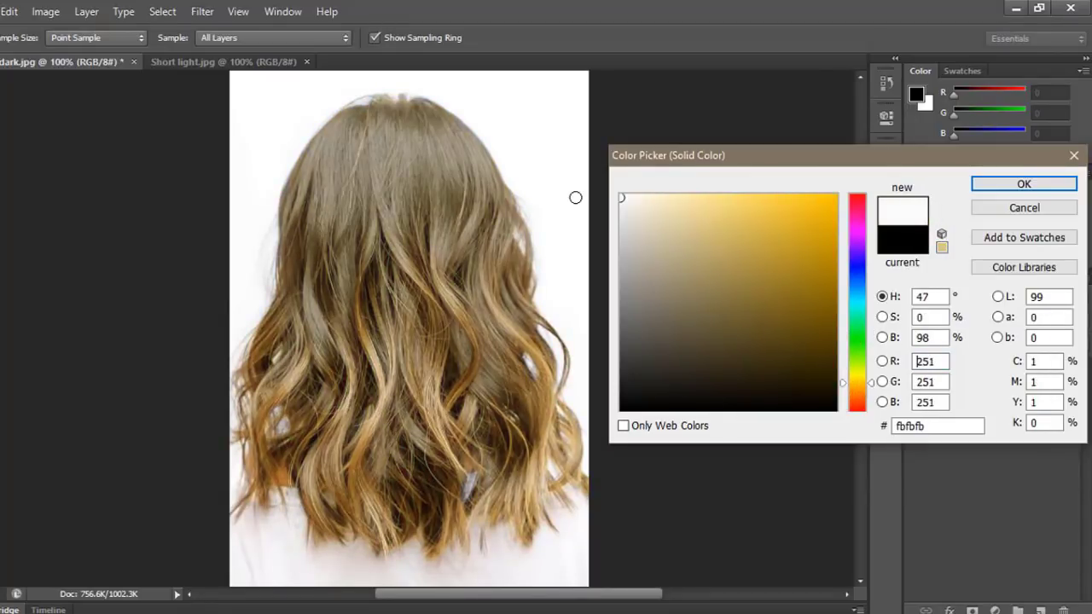
left_click(718, 213)
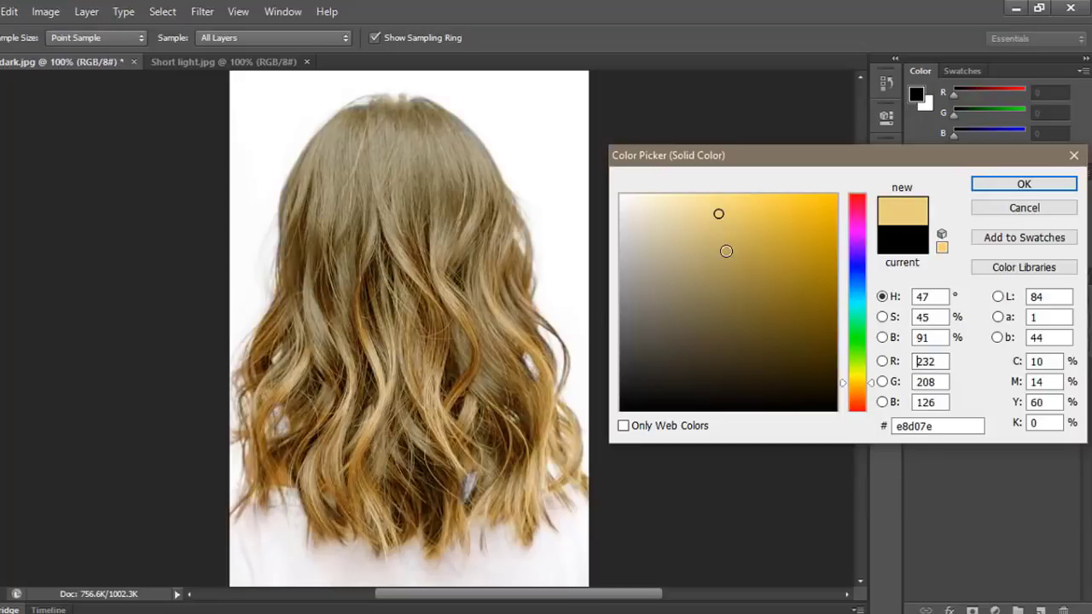
left_click(709, 267)
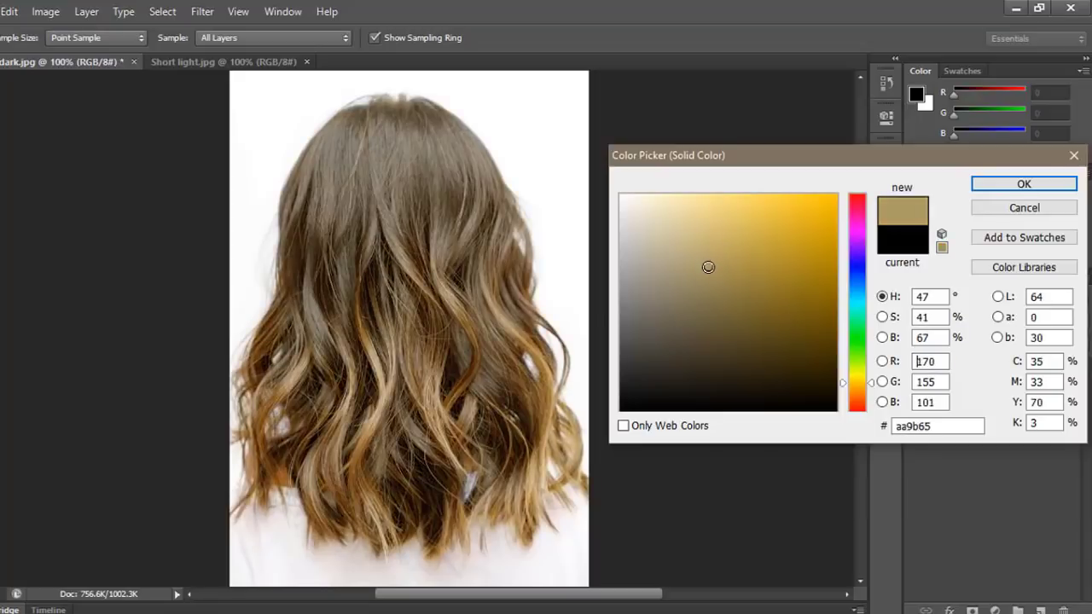
left_click(763, 247)
left_click_drag(856, 343, 867, 365)
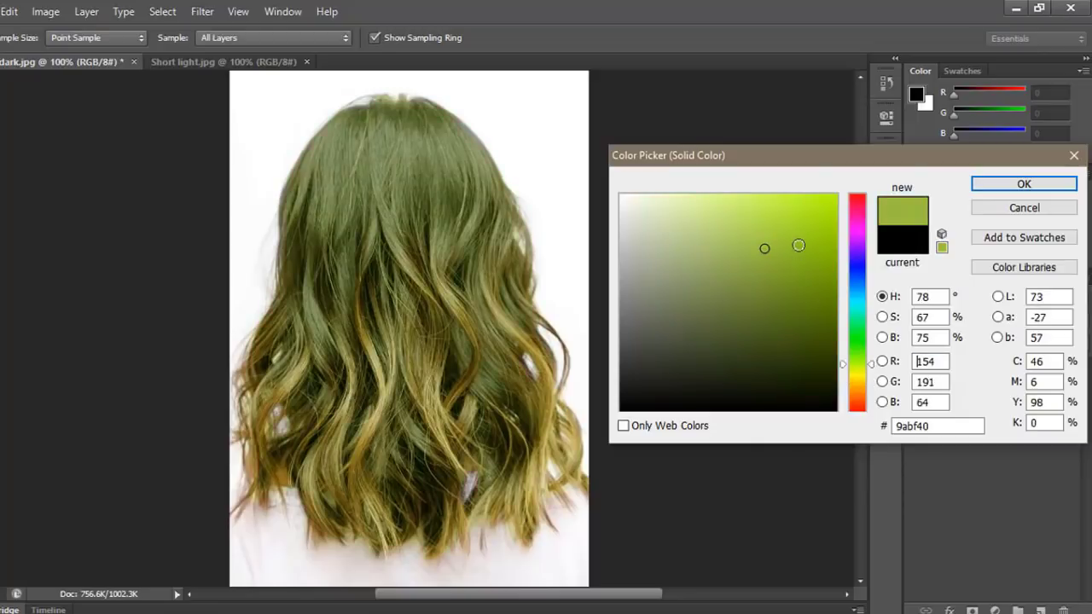
left_click(797, 223)
left_click(788, 284)
- Commit the olive fill colour and switch to the Short light.jpg document
left_click(1024, 185)
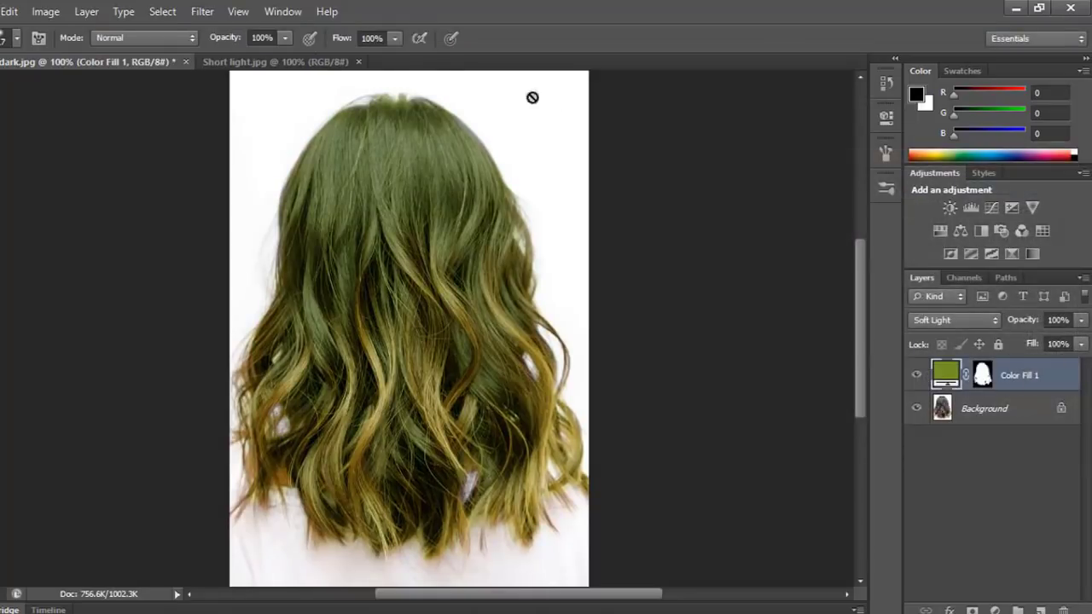
left_click(312, 63)
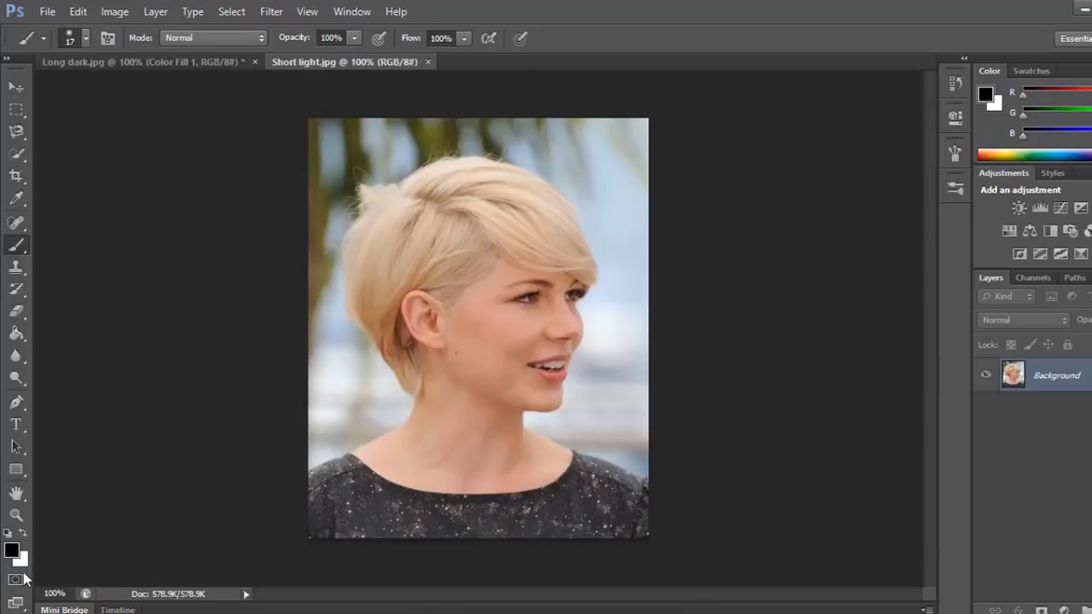
- Enter Quick Mask on Short light.jpg with black as the colour and a 62 px brush
left_click(17, 579)
left_click(23, 535)
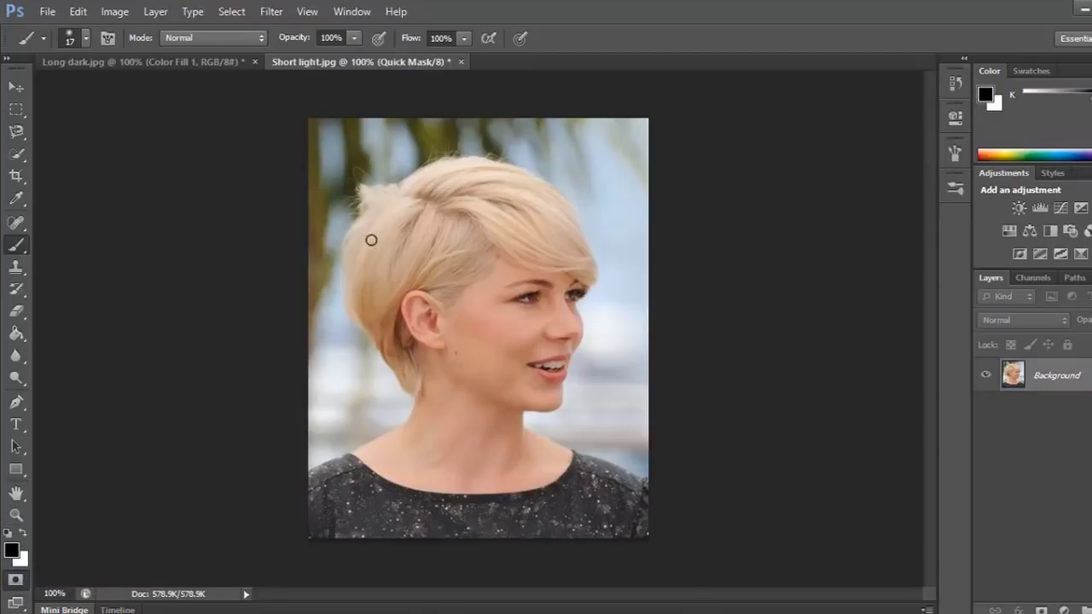
right_click(411, 236)
type("62")
key("Return")
- Mask the short hair and fringe in black, then erase overspill at the right and lower-left edges
mouse_move(482, 225)
left_mouse_down()
mouse_move(450, 204)
mouse_move(405, 213)
mouse_move(374, 255)
mouse_move(421, 225)
mouse_move(411, 254)
mouse_move(433, 260)
mouse_move(428, 241)
mouse_move(372, 264)
mouse_move(373, 299)
left_mouse_up()
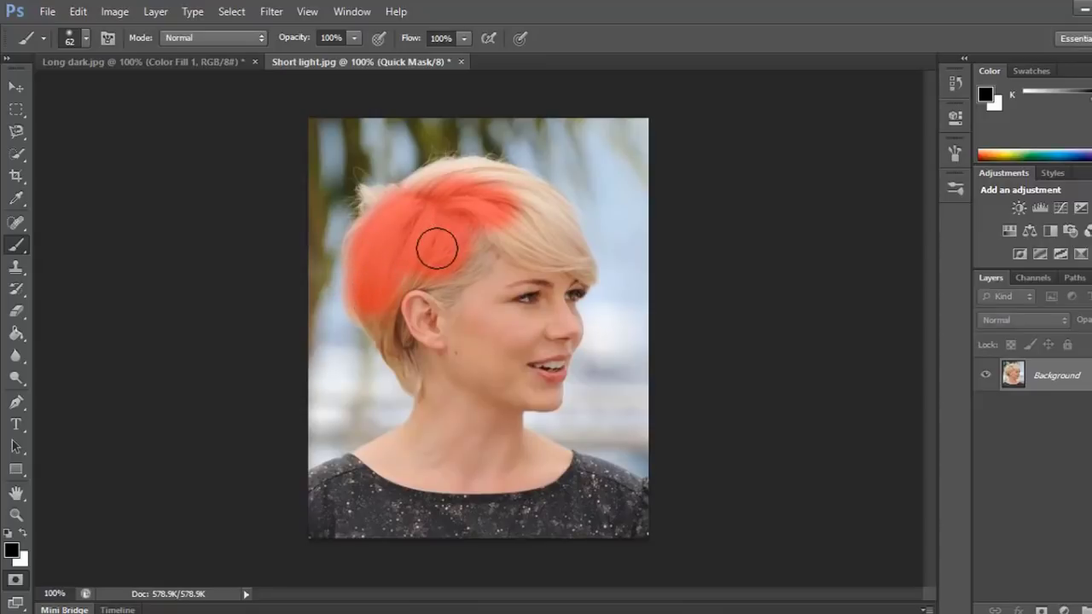
mouse_move(437, 249)
left_mouse_down()
mouse_move(443, 203)
mouse_move(433, 193)
mouse_move(470, 184)
mouse_move(449, 189)
mouse_move(509, 207)
mouse_move(499, 183)
mouse_move(551, 215)
mouse_move(480, 194)
mouse_move(496, 234)
mouse_move(552, 247)
mouse_move(536, 222)
mouse_move(559, 248)
mouse_move(541, 218)
mouse_move(586, 252)
mouse_move(503, 228)
mouse_move(448, 272)
mouse_move(462, 263)
mouse_move(393, 278)
mouse_move(377, 338)
mouse_move(387, 361)
mouse_move(383, 332)
mouse_move(397, 357)
mouse_move(400, 383)
mouse_move(370, 289)
mouse_move(380, 231)
mouse_move(397, 205)
mouse_move(383, 205)
mouse_move(483, 197)
left_mouse_up()
mouse_move(538, 221)
left_mouse_down()
mouse_move(447, 186)
mouse_move(514, 195)
left_mouse_up()
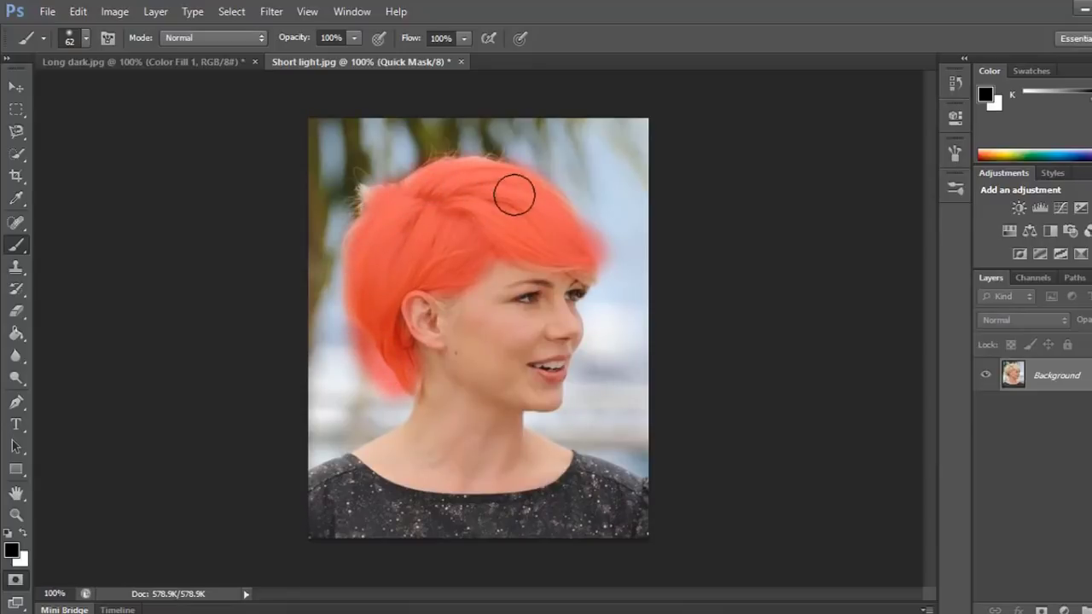
mouse_move(525, 239)
left_mouse_down()
mouse_move(557, 248)
mouse_move(572, 281)
left_mouse_up()
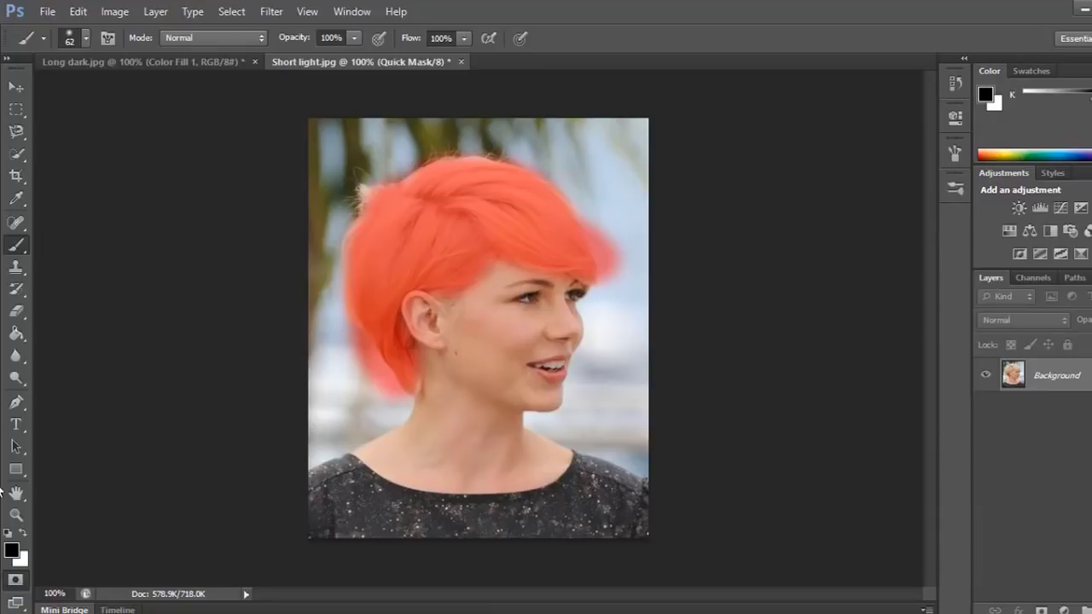
left_click(24, 538)
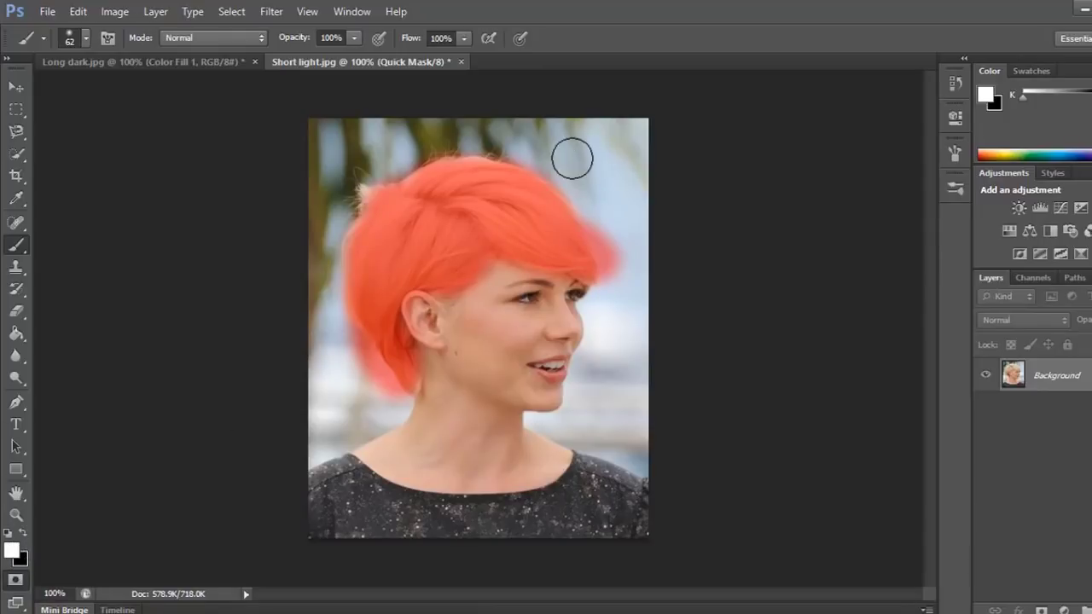
mouse_move(602, 214)
left_mouse_down()
mouse_move(621, 278)
mouse_move(612, 234)
left_mouse_up()
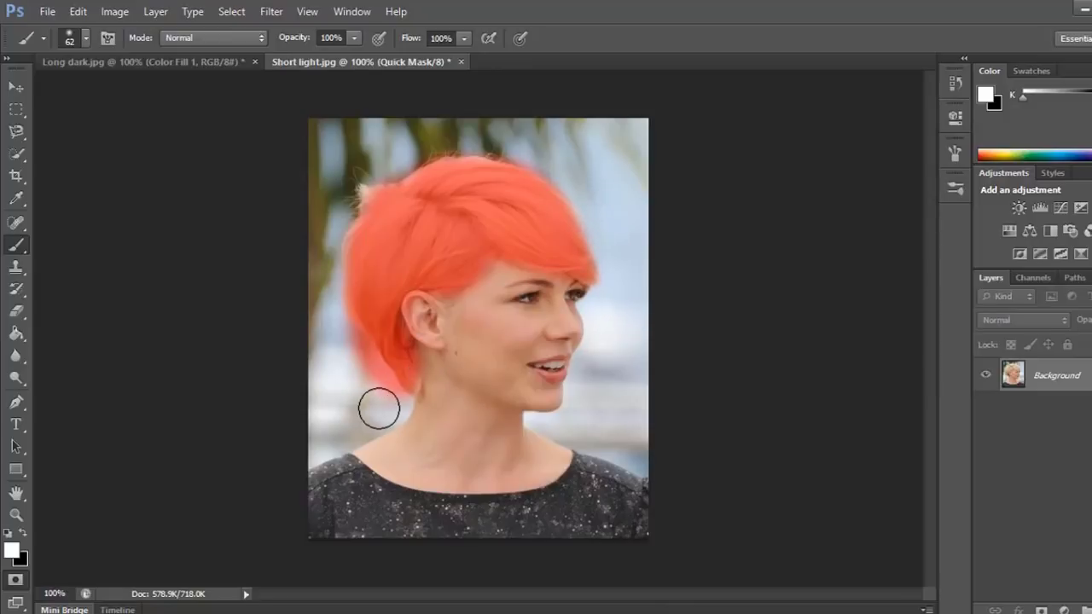
mouse_move(378, 407)
left_mouse_down()
mouse_move(333, 336)
mouse_move(405, 417)
mouse_move(371, 398)
mouse_move(339, 354)
left_mouse_up()
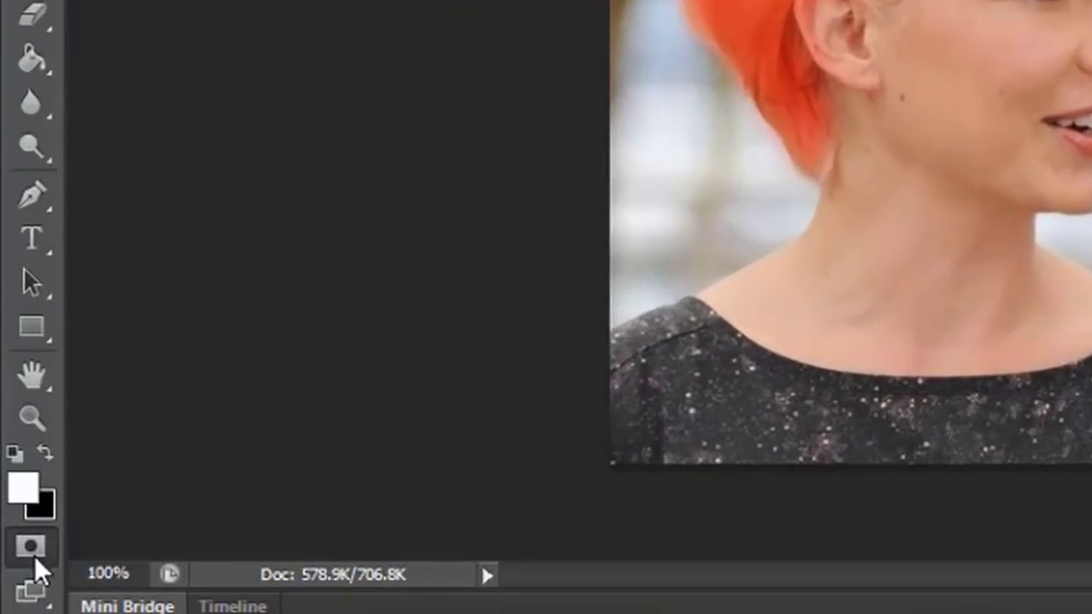
- Exit Quick Mask, invert to select the short hair, and create a Soft Light Solid Color fill layer
left_click(34, 556)
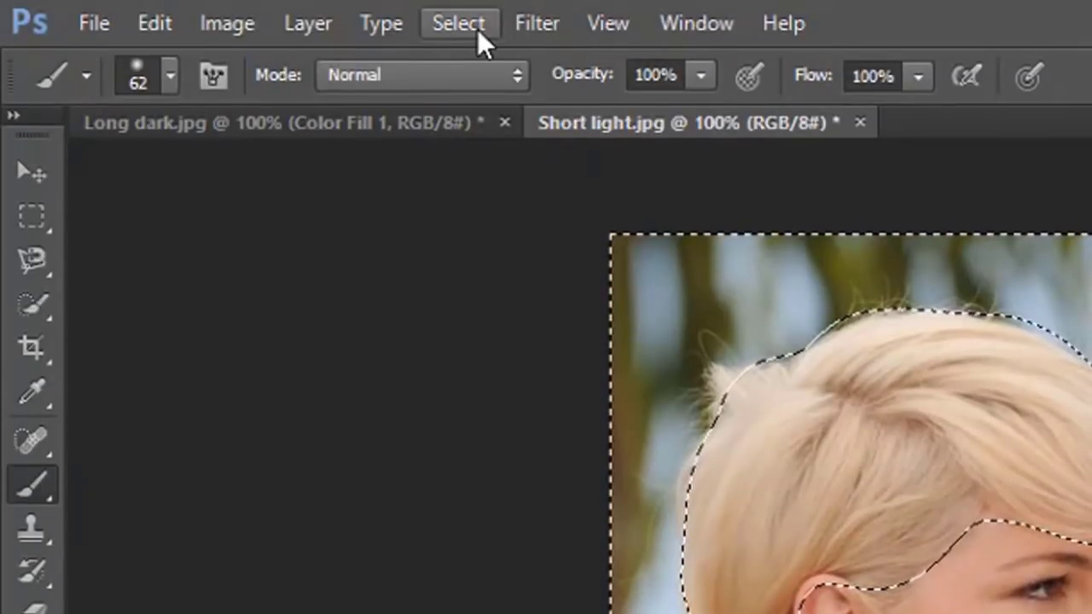
left_click(459, 23)
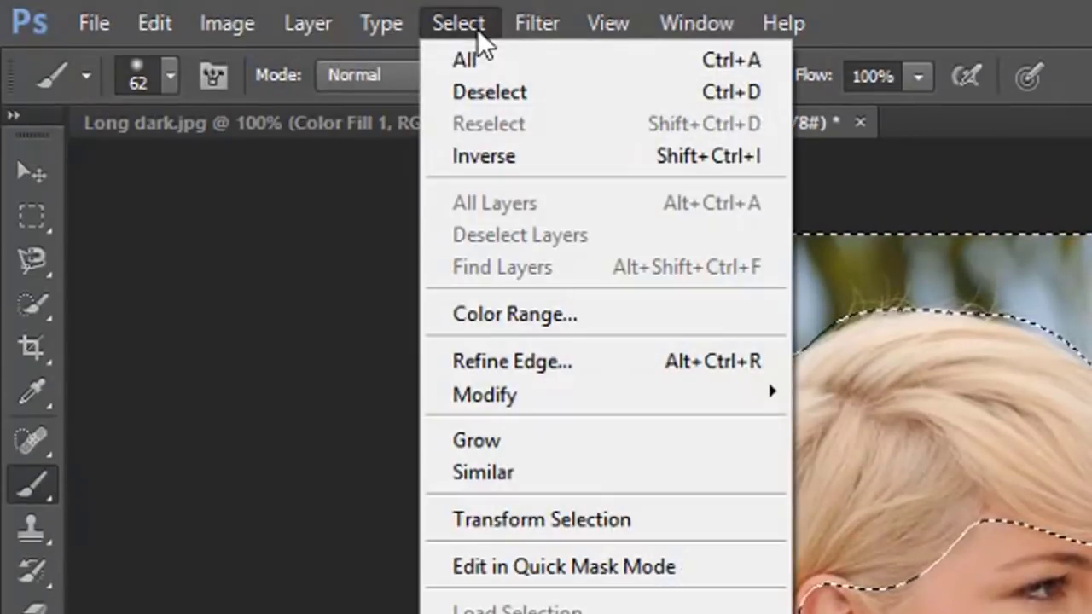
left_click(522, 155)
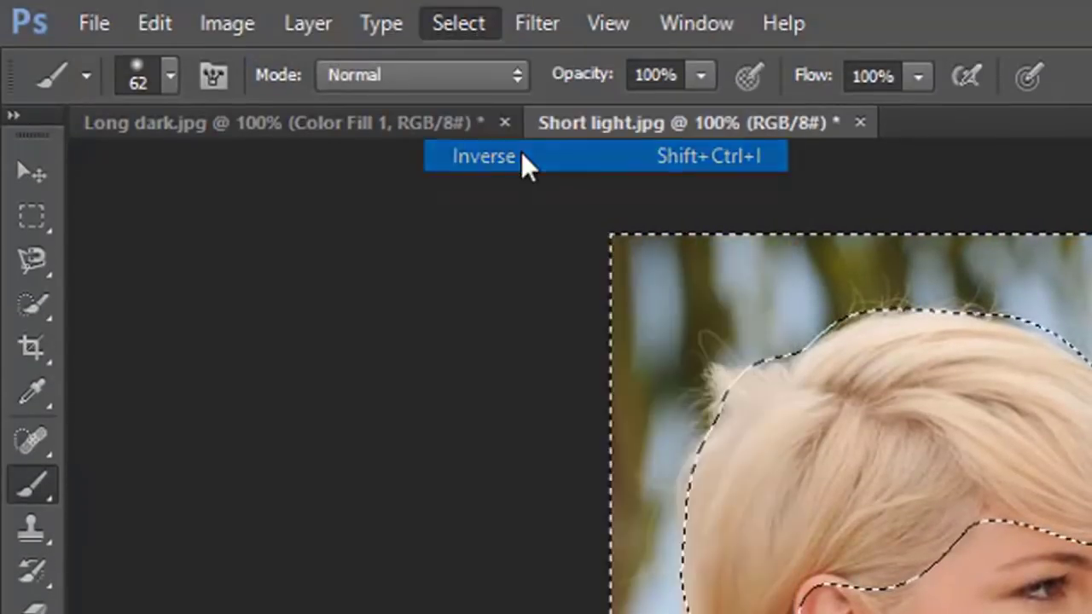
left_click(319, 33)
mouse_move(404, 290)
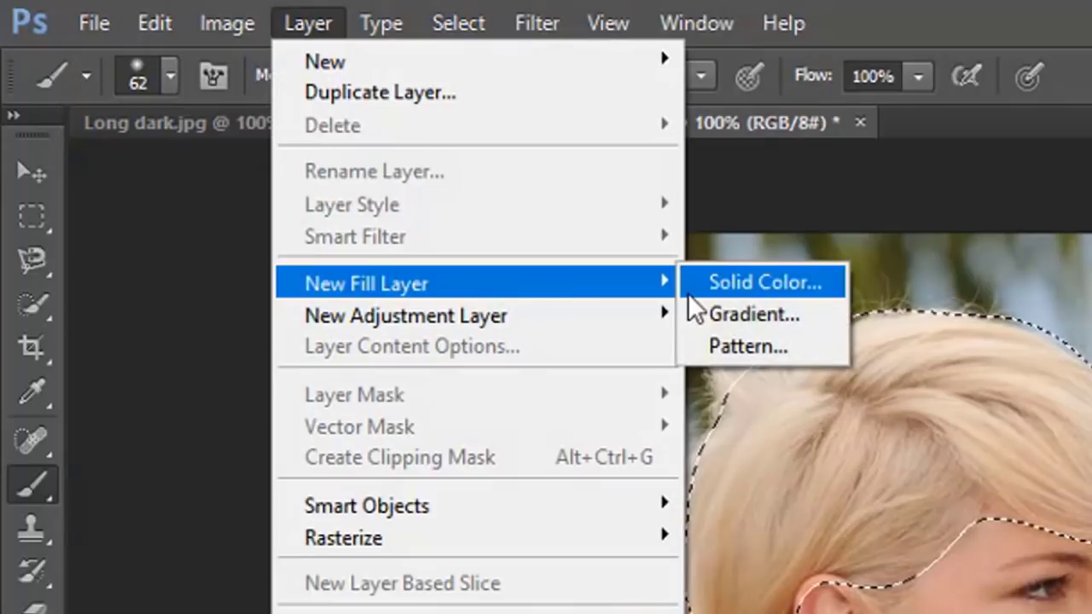
left_click(755, 283)
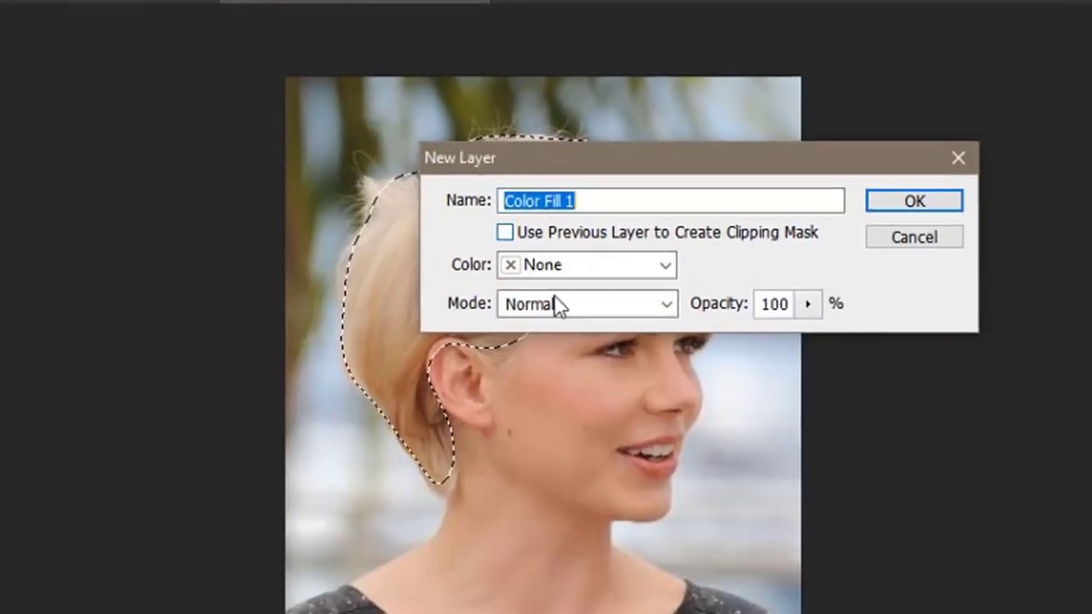
left_click(559, 305)
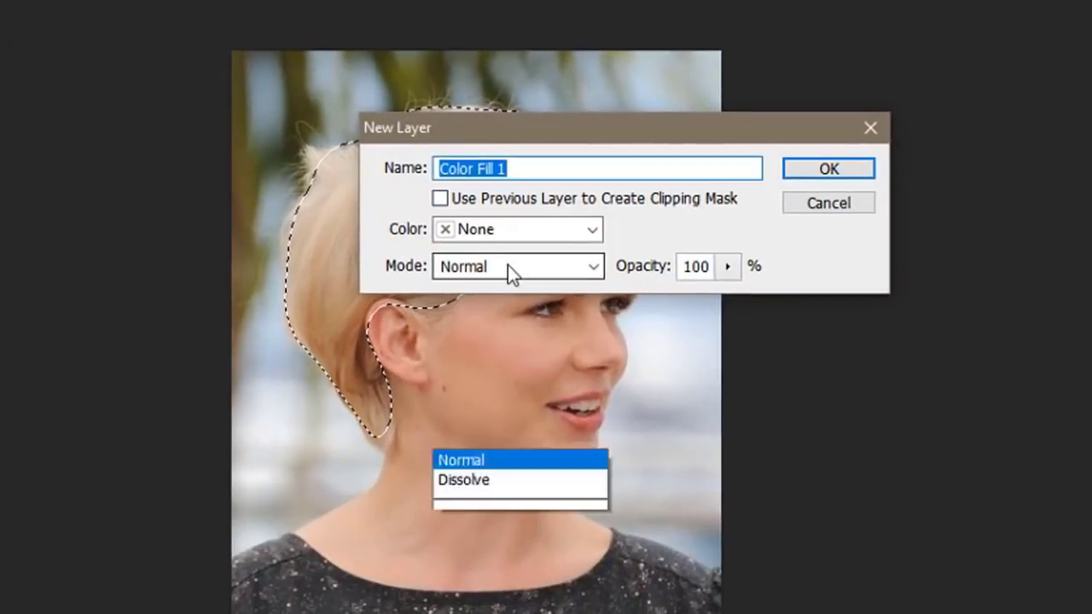
left_click(575, 241)
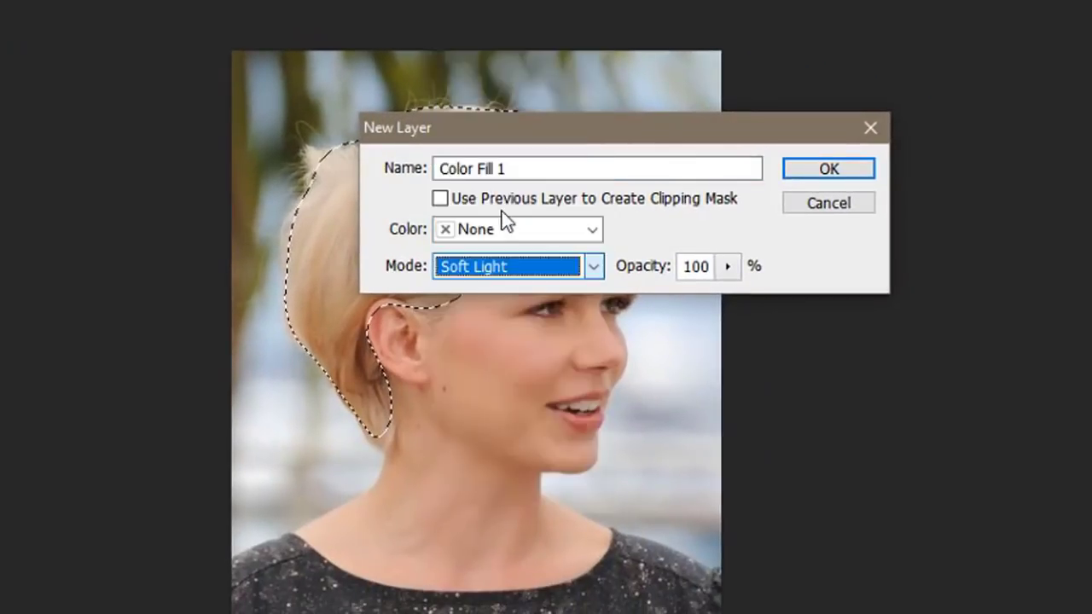
left_click(862, 172)
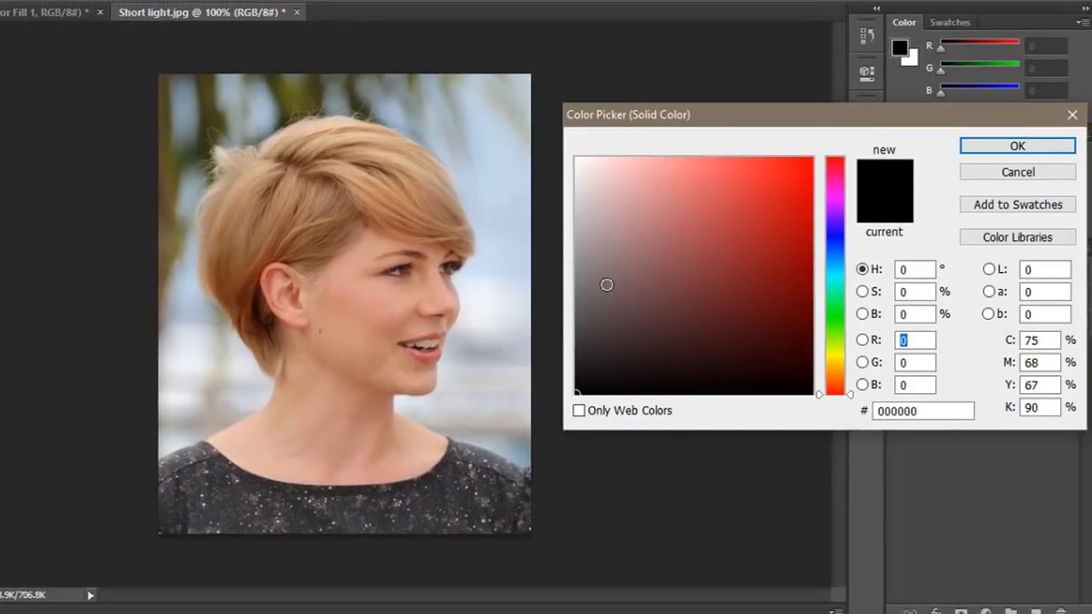
- Try pink and red tones, then settle on mint aqua #31d1ad for the fill and confirm
left_click(615, 201)
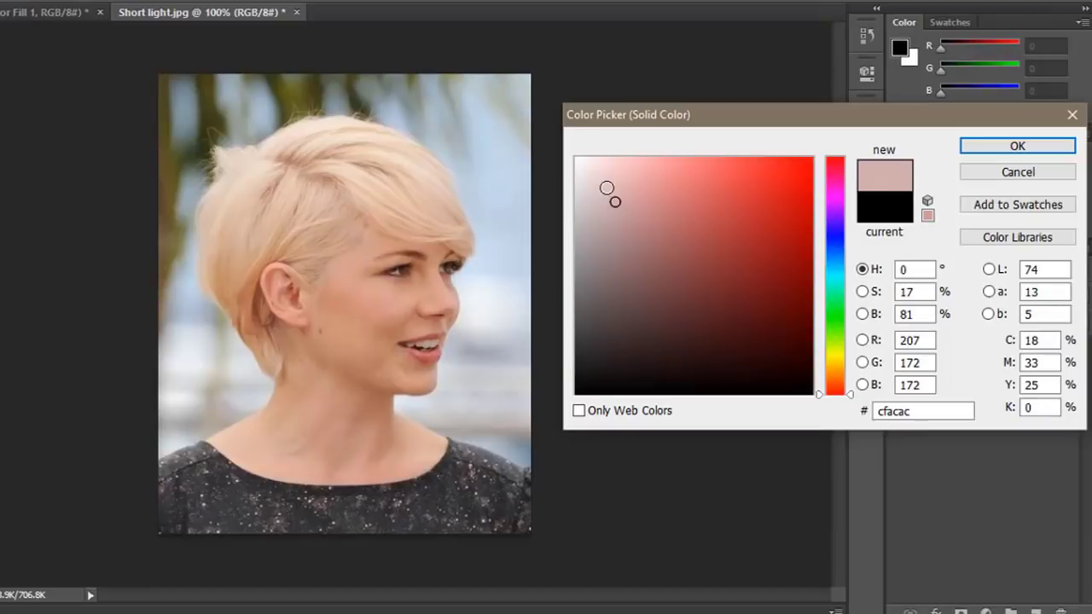
left_click(683, 188)
left_click(793, 201)
left_click(758, 224)
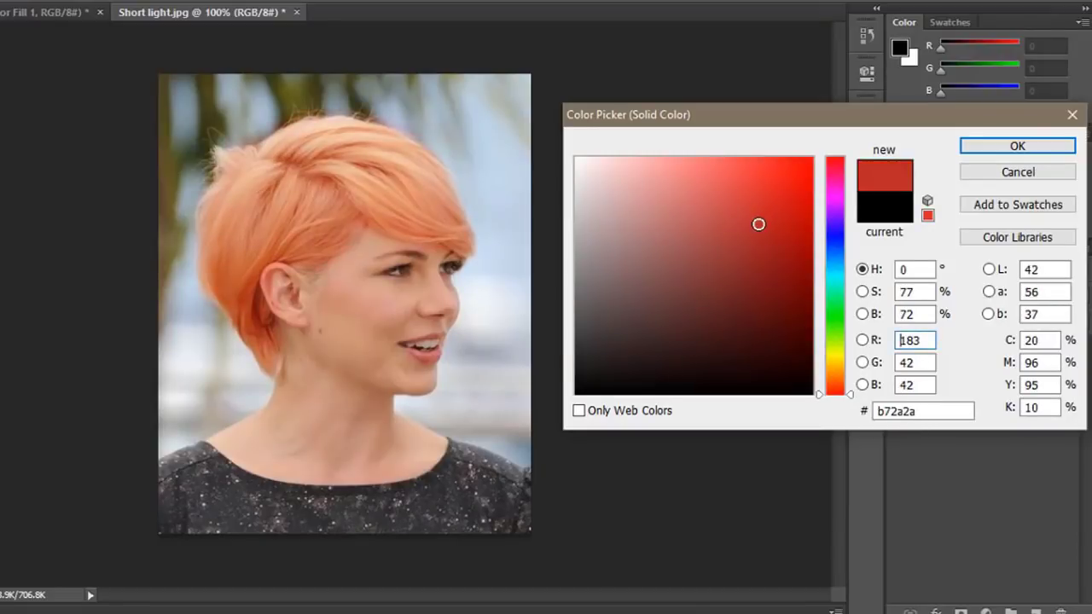
left_click_drag(745, 210, 753, 181)
left_click(835, 181)
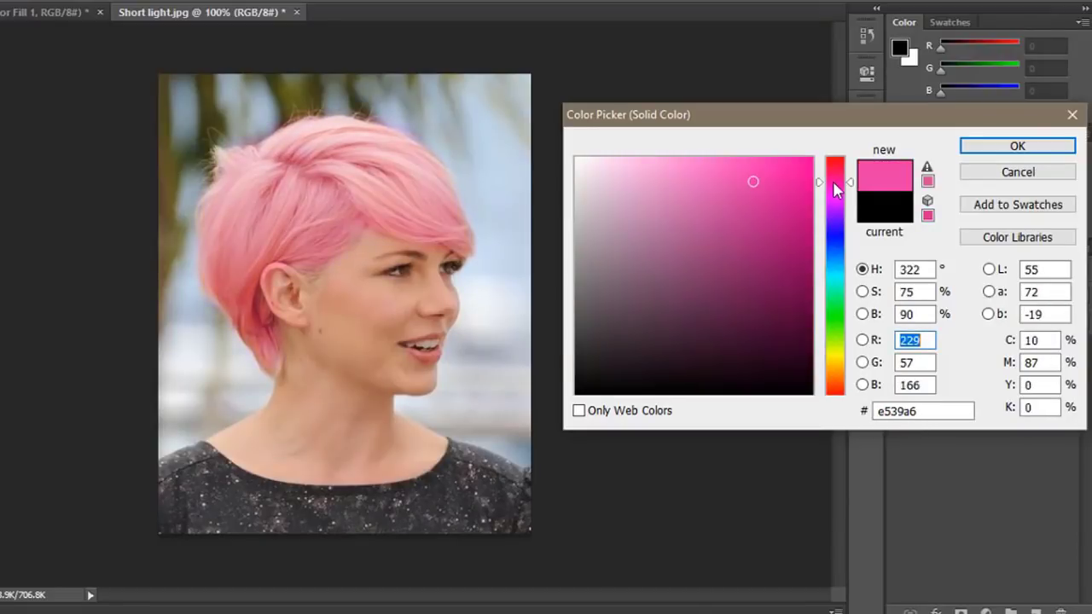
left_click(839, 285)
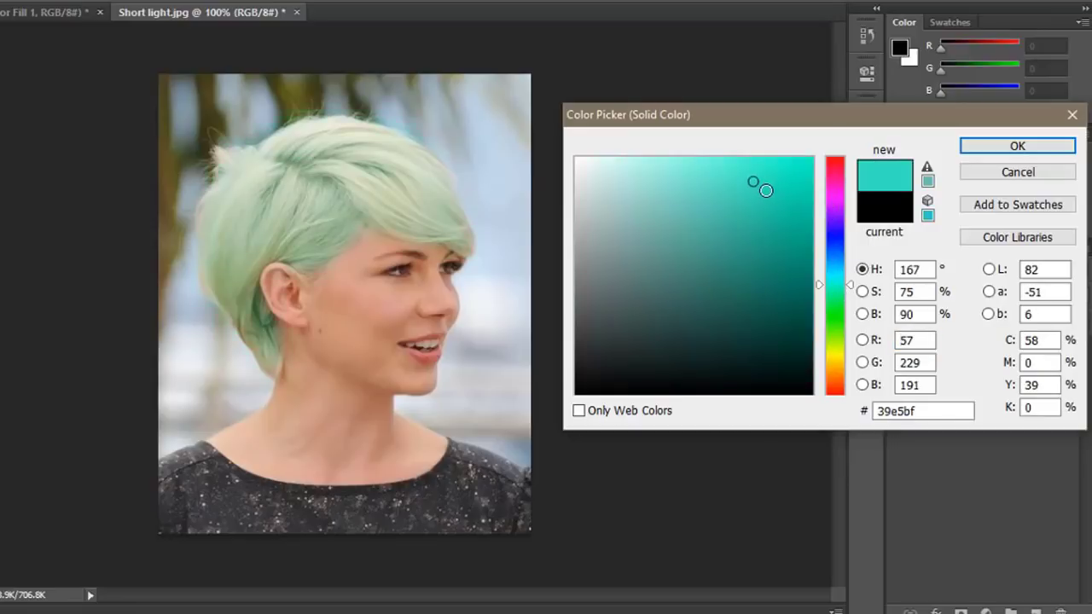
left_click_drag(772, 220, 757, 199)
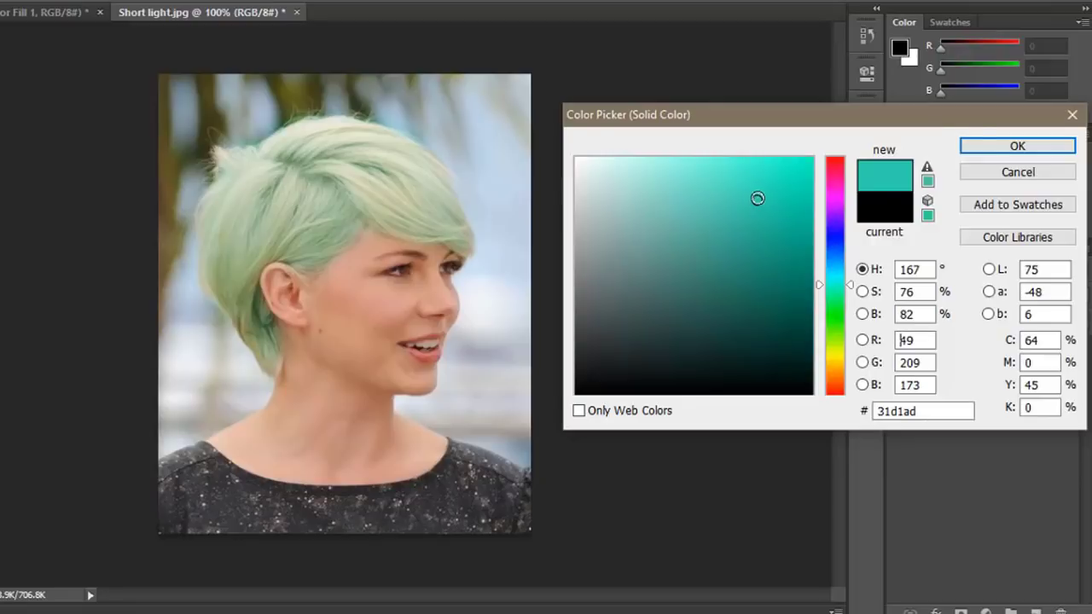
left_click(986, 151)
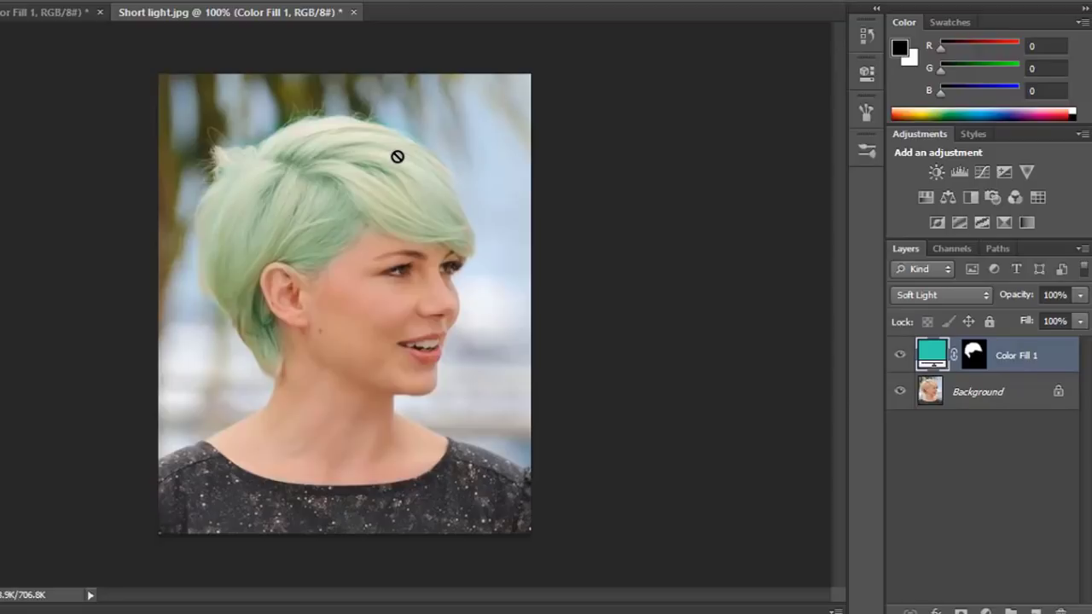
- Return to Long dark.jpg and reopen Color Fill 1's picker, cancelling to keep the darker olive shade
left_click(66, 17)
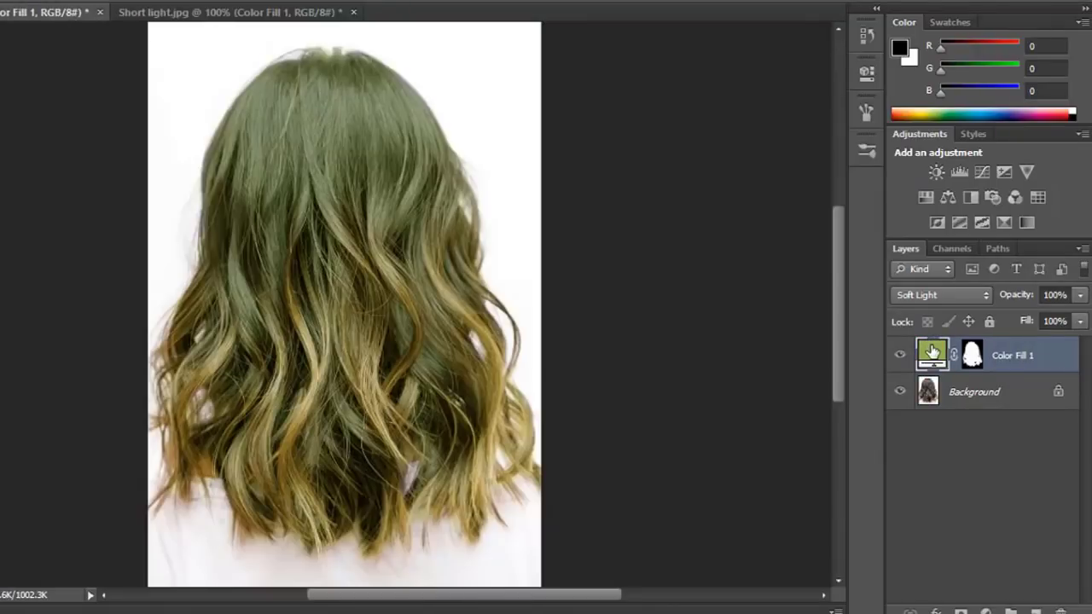
double_click(932, 352)
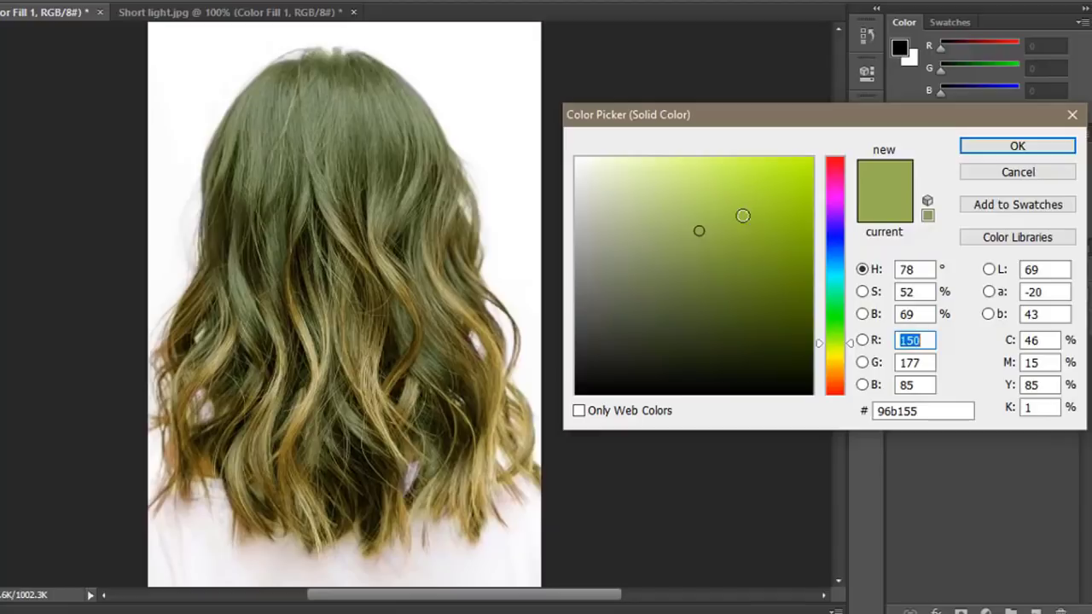
key("Escape")
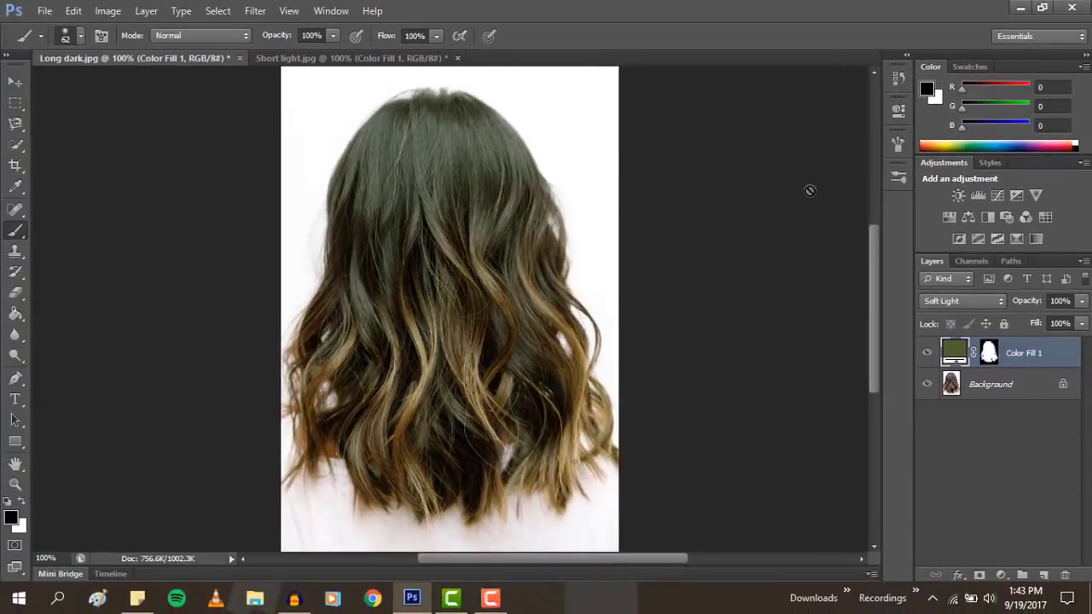